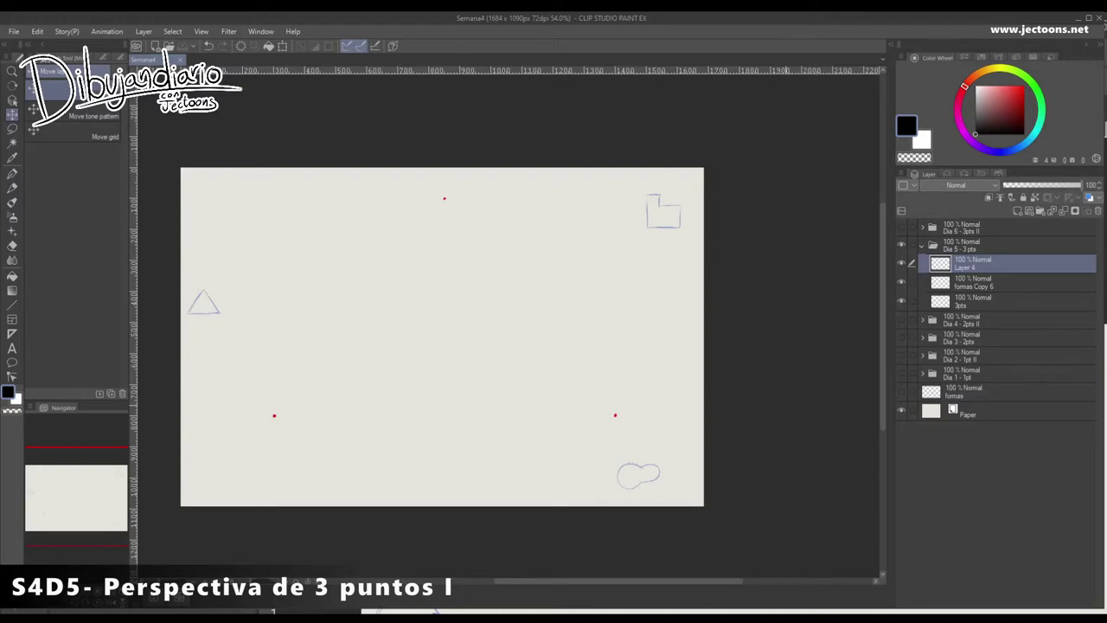
- Switch to the Pen and try test strokes near the L-shaped figure and from the left vanishing point
key("p")
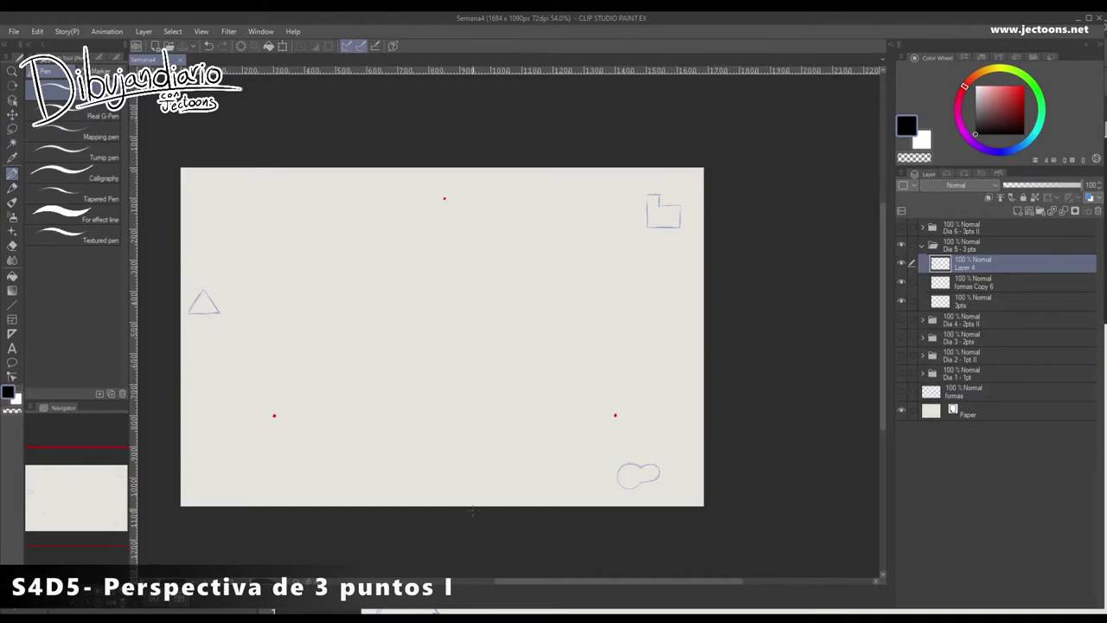
left_click_drag(545, 266, 632, 209)
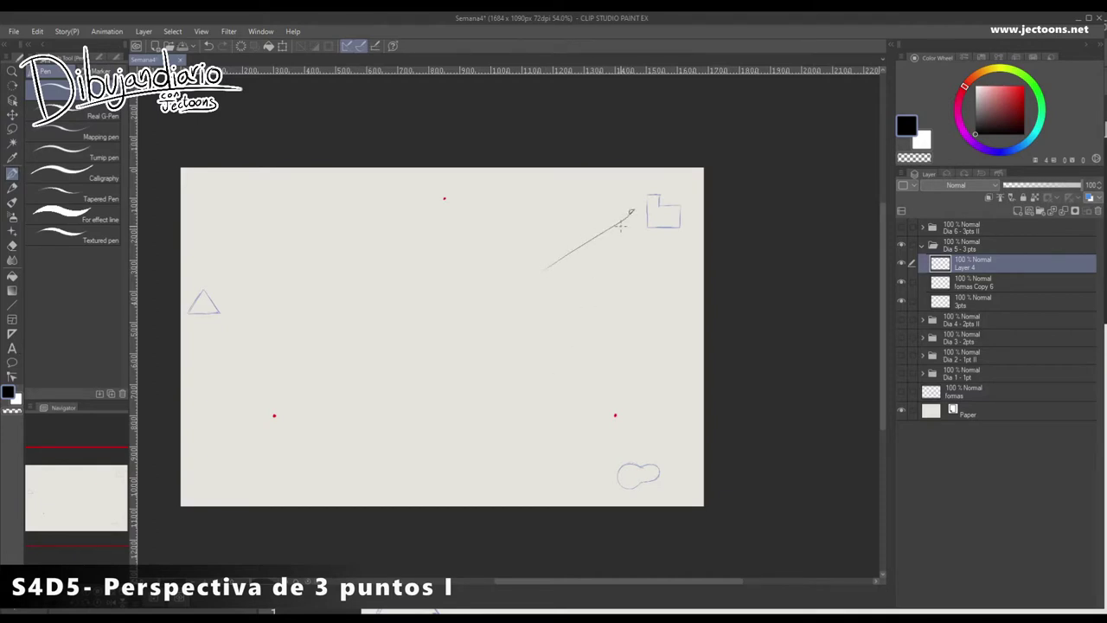
key("ctrl+z")
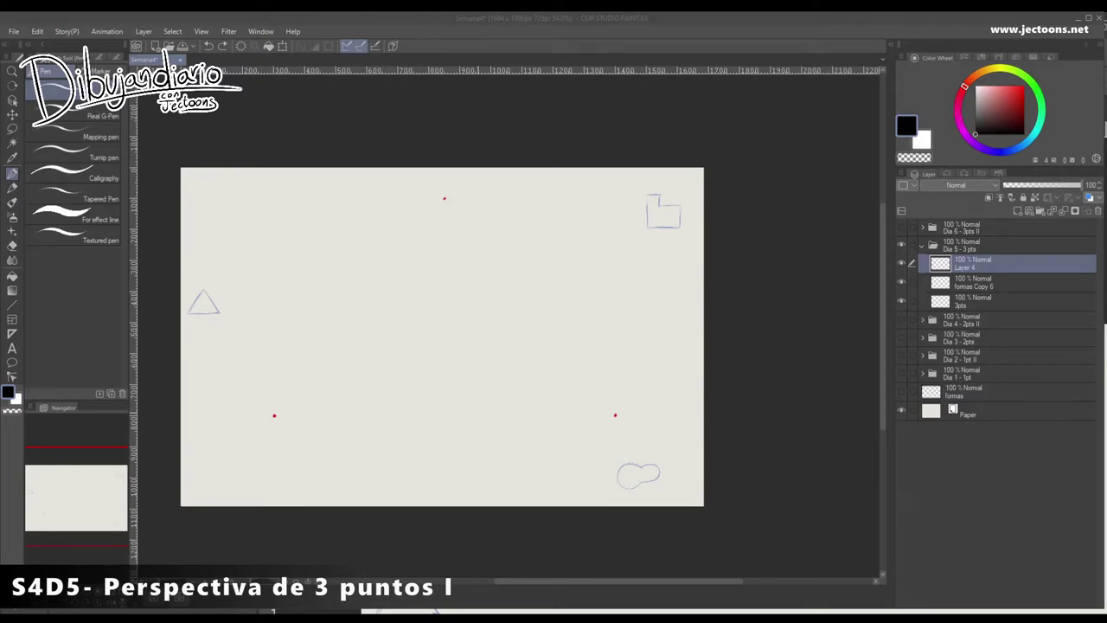
left_click(478, 417)
left_click_drag(274, 415, 394, 301)
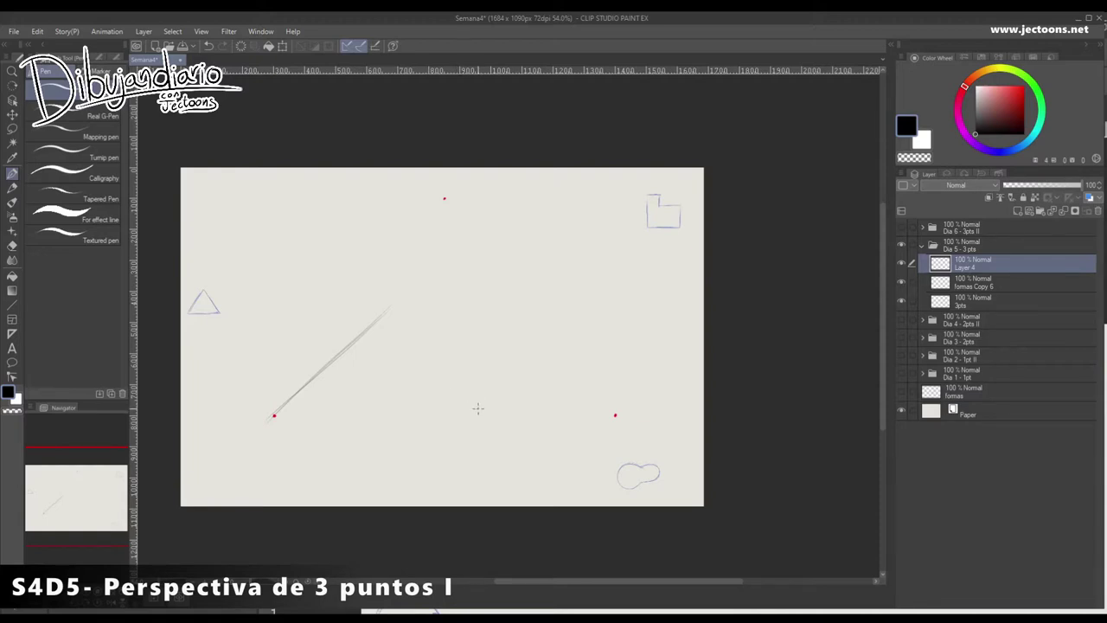
key("ctrl+z")
- Sketch guide lines from the three red vanishing points, meeting in a corner below the canvas centre
mouse_move(259, 419)
left_mouse_down()
mouse_move(474, 367)
mouse_move(583, 408)
left_mouse_up()
left_click_drag(407, 352, 615, 419)
left_click_drag(457, 371, 624, 418)
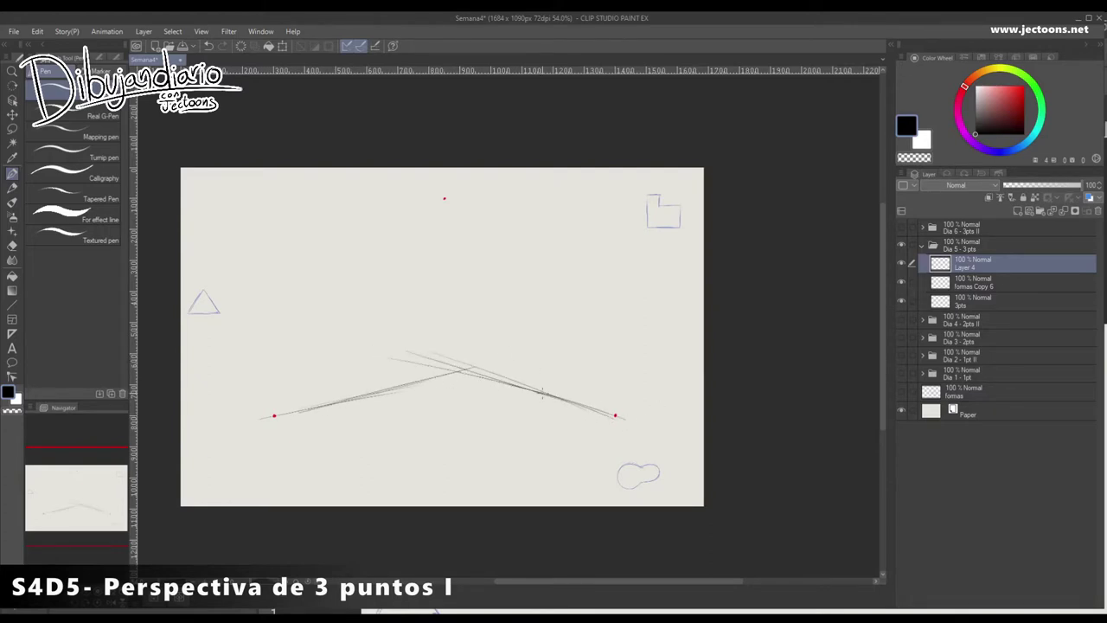
mouse_move(443, 198)
left_mouse_down()
mouse_move(449, 228)
mouse_move(445, 191)
mouse_move(447, 435)
left_mouse_up()
mouse_move(389, 358)
left_mouse_down()
mouse_move(431, 363)
mouse_move(429, 355)
mouse_move(610, 417)
left_mouse_up()
mouse_move(489, 368)
left_mouse_down()
mouse_move(440, 366)
mouse_move(513, 389)
mouse_move(429, 366)
mouse_move(610, 414)
left_mouse_up()
left_click_drag(521, 389, 629, 420)
left_click_drag(451, 371, 383, 384)
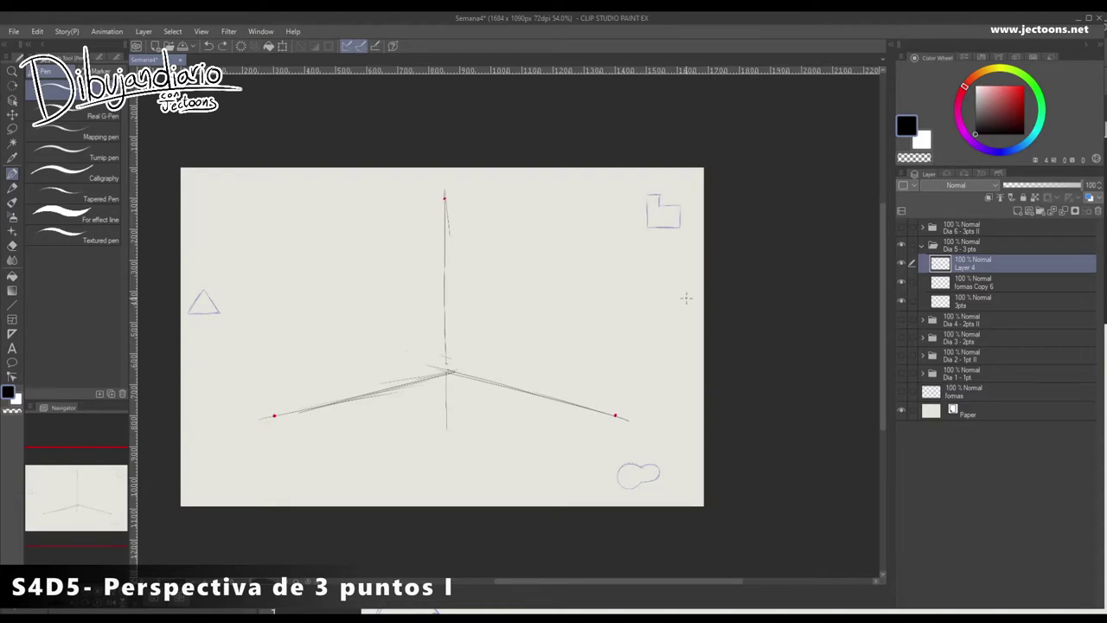
left_click_drag(696, 197, 690, 204)
key("ctrl+z")
left_click_drag(443, 195, 422, 270)
left_click_drag(442, 197, 371, 446)
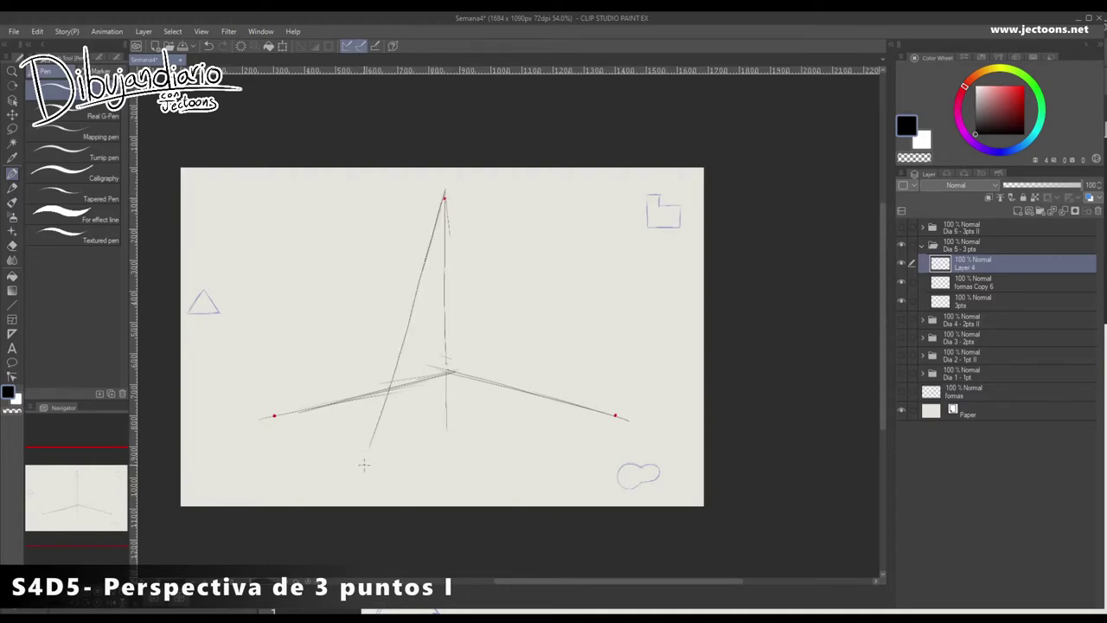
left_click_drag(442, 192, 524, 368)
key("ctrl+z")
key("ctrl+z")
key("ctrl+z")
key("ctrl+z")
- Draw two short diagonals fanning down from the top vanishing point and a guide from the left vanishing point to the upper vertical axis
left_click_drag(445, 195, 409, 300)
left_click_drag(444, 196, 476, 300)
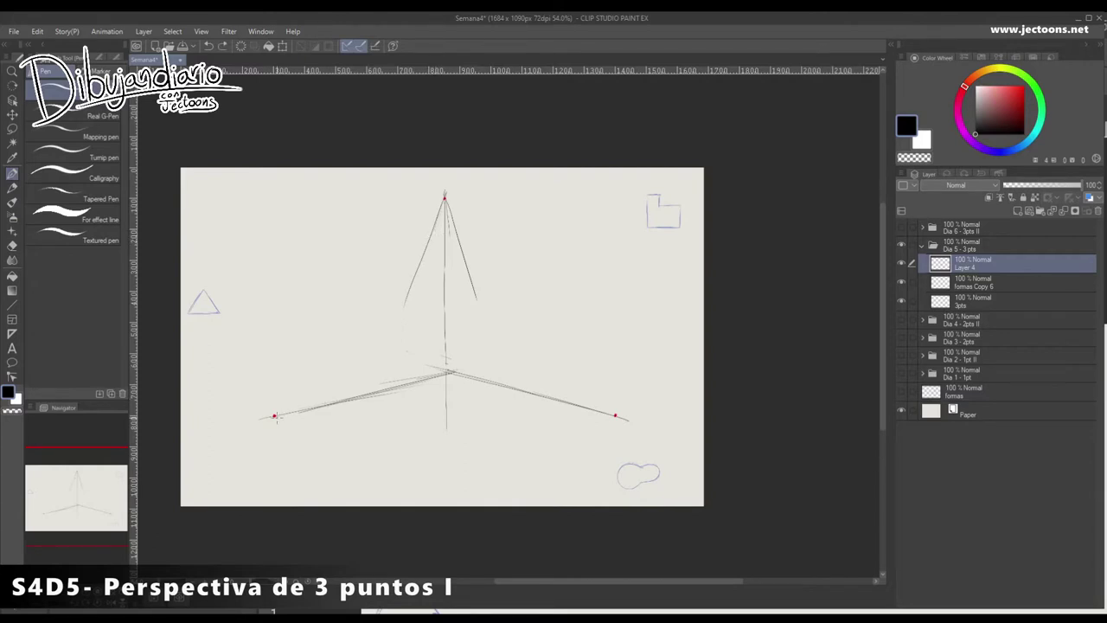
left_click_drag(275, 415, 312, 373)
key("ctrl+z")
left_click_drag(275, 416, 442, 249)
key("ctrl+z")
left_click_drag(274, 415, 469, 222)
key("ctrl+z")
mouse_move(272, 419)
left_mouse_down()
mouse_move(442, 251)
mouse_move(260, 434)
left_mouse_up()
key("ctrl+z")
- Draw a guide line from the upper part of the vertical axis to the right vanishing point
mouse_move(410, 272)
left_mouse_down()
mouse_move(452, 225)
mouse_move(443, 232)
mouse_move(463, 257)
mouse_move(440, 225)
mouse_move(519, 324)
left_mouse_up()
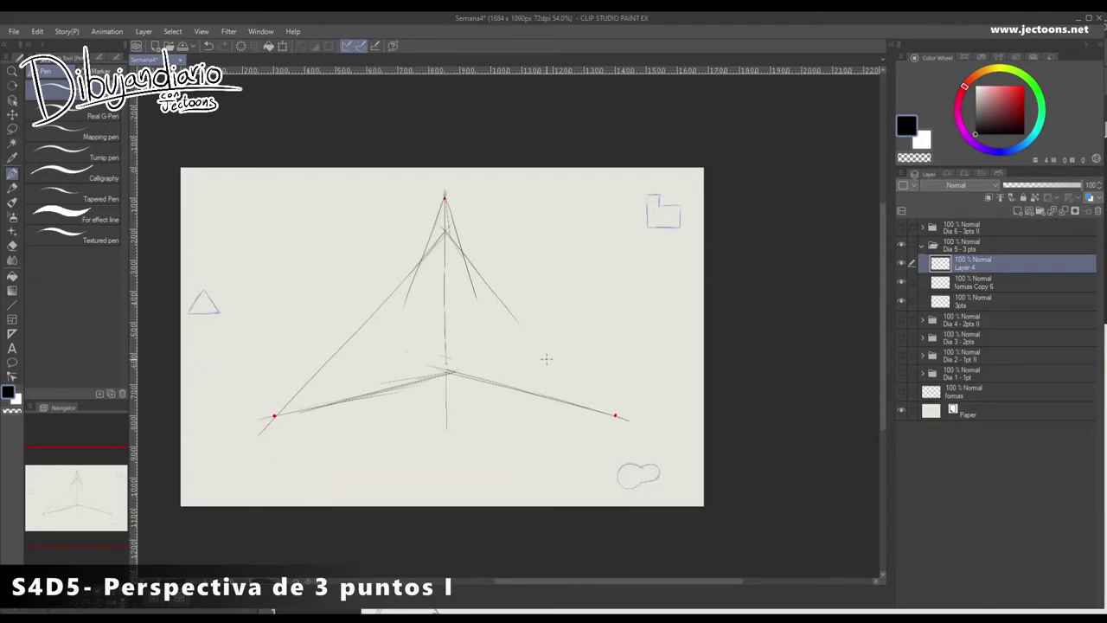
key("ctrl+z")
mouse_move(626, 425)
left_mouse_down()
mouse_move(441, 237)
mouse_move(538, 351)
mouse_move(619, 418)
mouse_move(465, 274)
mouse_move(451, 246)
mouse_move(487, 283)
left_mouse_up()
key("ctrl+z")
key("ctrl+z")
key("ctrl+z")
left_click_drag(527, 327, 629, 422)
- Darken the short upper edges beside the axis and draw two wider diagonals down from the top vanishing point
mouse_move(423, 259)
left_mouse_down()
mouse_move(447, 231)
mouse_move(463, 257)
left_mouse_up()
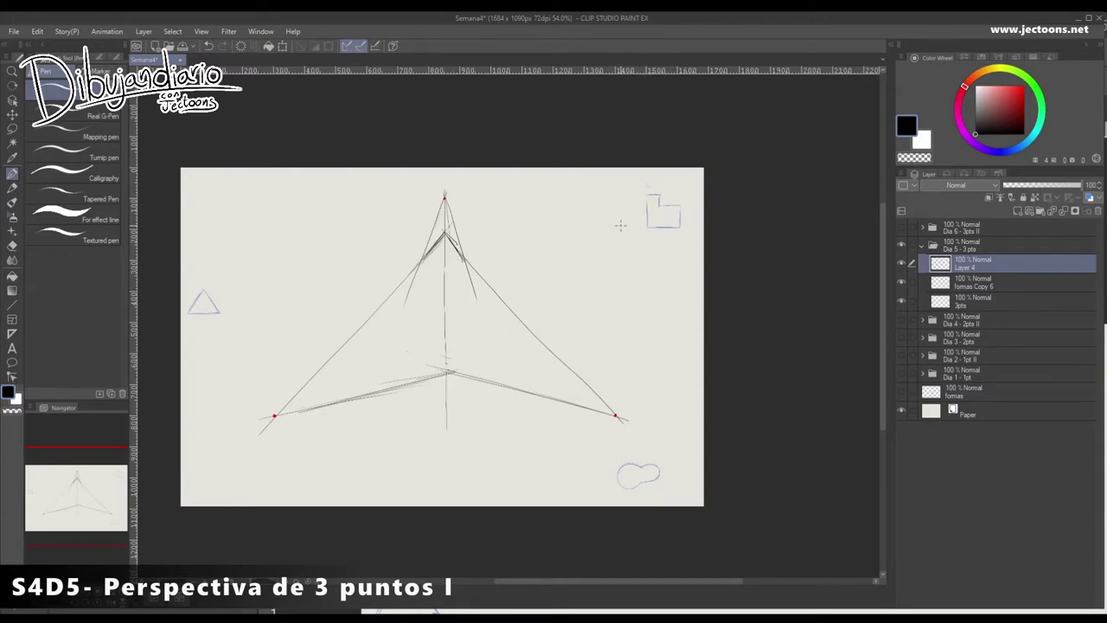
left_click_drag(444, 236, 415, 279)
left_click_drag(447, 233, 468, 272)
left_click_drag(419, 240, 320, 429)
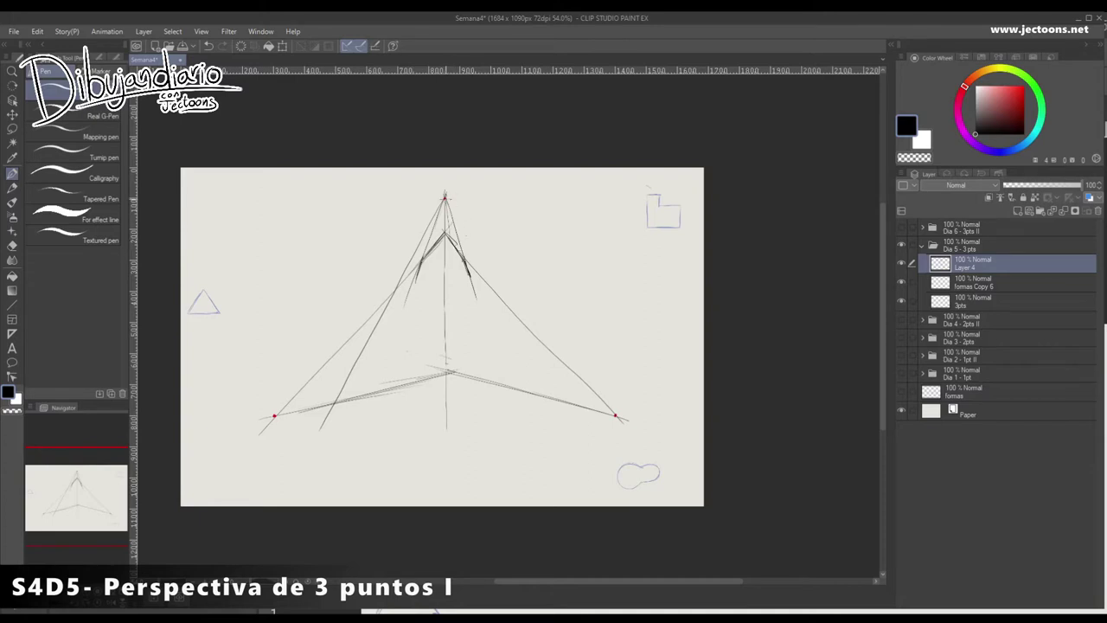
left_click_drag(445, 199, 552, 422)
left_click_drag(298, 394, 430, 290)
left_click_drag(296, 396, 259, 430)
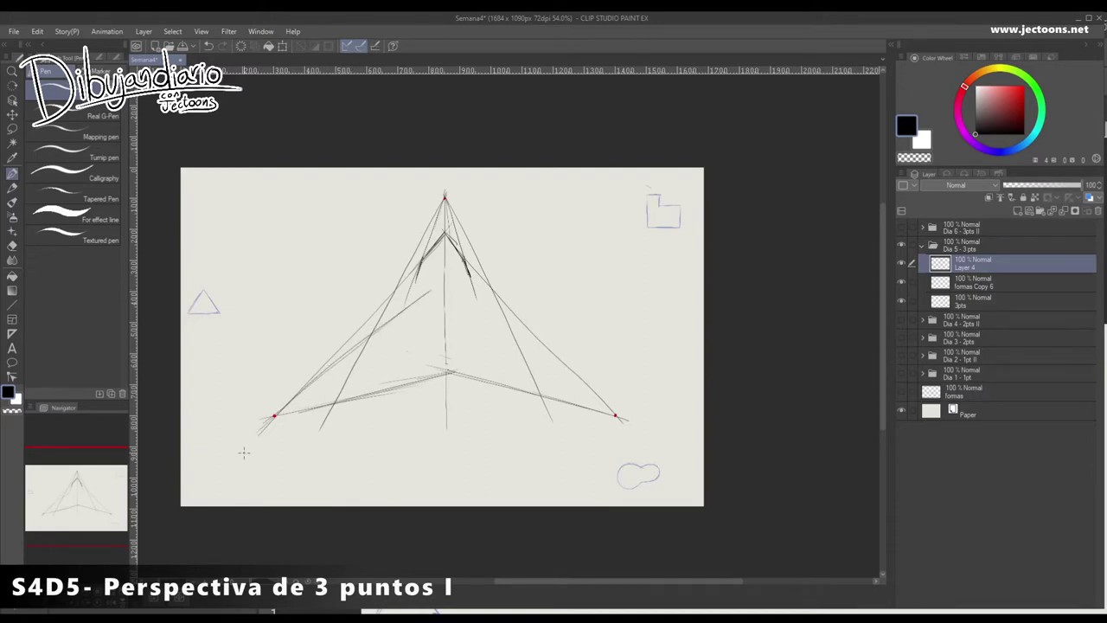
key("ctrl+z")
key("ctrl+z")
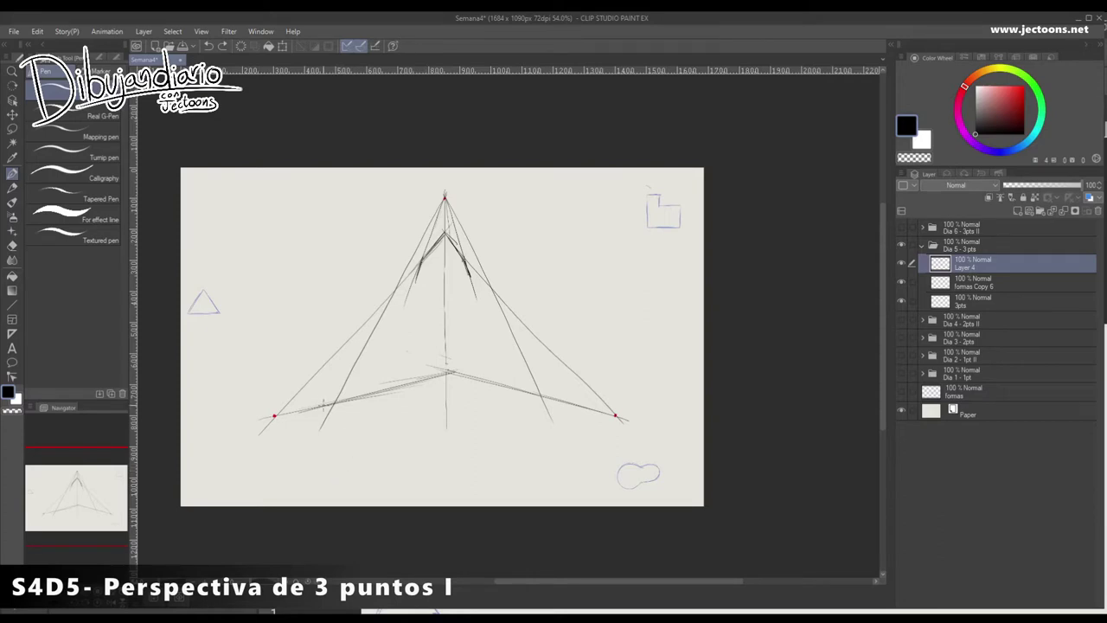
left_click_drag(342, 407, 510, 483)
key("ctrl+z")
- Erase the inner corner lines and draw lower base lines from both side vanishing points to the extended vertical axis
mouse_move(418, 396)
left_mouse_down()
mouse_move(384, 393)
mouse_move(315, 407)
left_mouse_up()
mouse_move(457, 374)
left_mouse_down()
mouse_move(614, 406)
mouse_move(621, 419)
mouse_move(521, 389)
mouse_move(251, 422)
left_mouse_up()
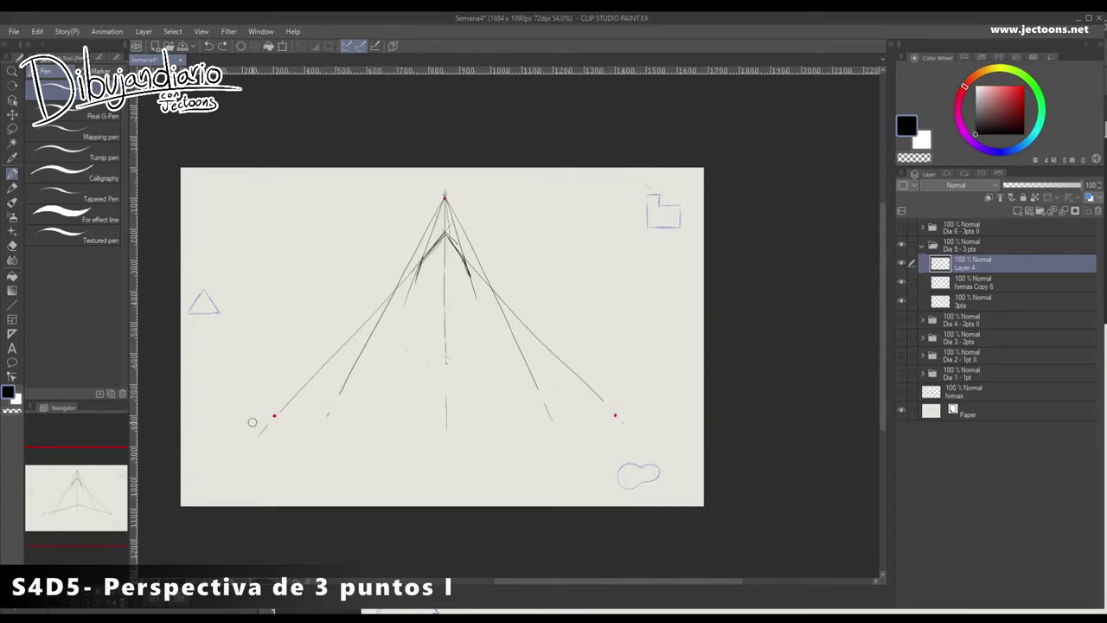
mouse_move(610, 414)
left_mouse_down()
mouse_move(551, 401)
mouse_move(514, 440)
mouse_move(389, 456)
left_mouse_up()
left_click_drag(268, 415, 486, 439)
mouse_move(615, 416)
left_mouse_down()
mouse_move(444, 455)
mouse_move(435, 436)
mouse_move(473, 428)
mouse_move(428, 438)
mouse_move(623, 411)
mouse_move(395, 447)
left_mouse_up()
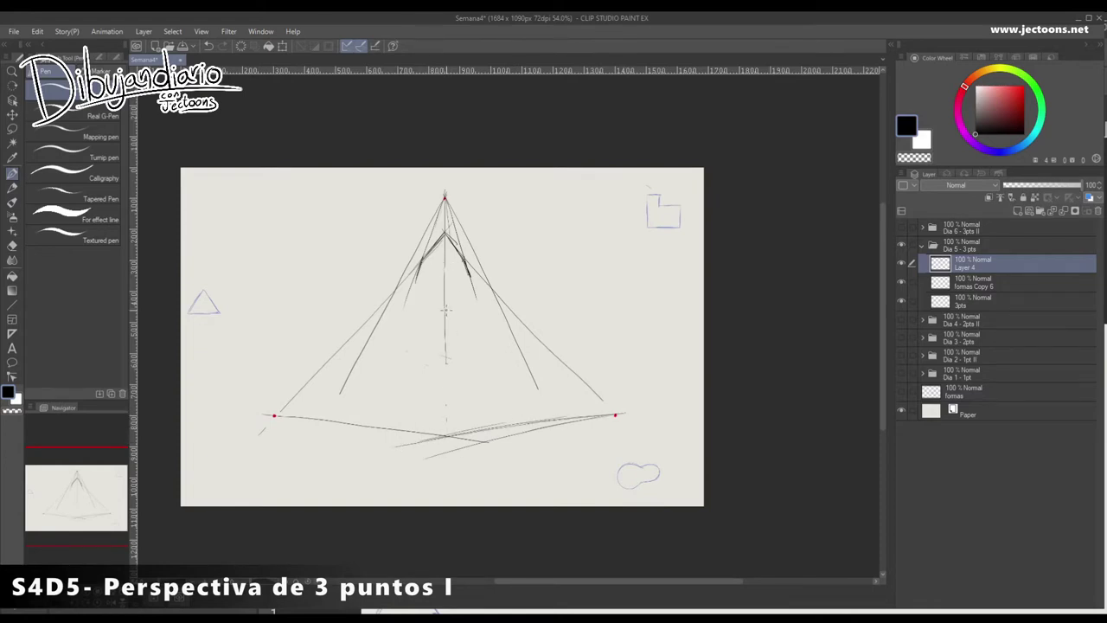
left_click_drag(444, 354, 445, 439)
mouse_move(576, 306)
left_mouse_down()
mouse_move(612, 289)
mouse_move(599, 303)
mouse_move(628, 314)
left_mouse_up()
key("ctrl+z")
key("ctrl+z")
key("ctrl+z")
- Draw the stepped shoulder edges and the sloping lower sides on both faces of the solid
mouse_move(406, 292)
left_mouse_down()
mouse_move(263, 430)
mouse_move(403, 288)
mouse_move(387, 313)
left_mouse_up()
mouse_move(419, 268)
left_mouse_down()
mouse_move(377, 315)
mouse_move(407, 294)
left_mouse_up()
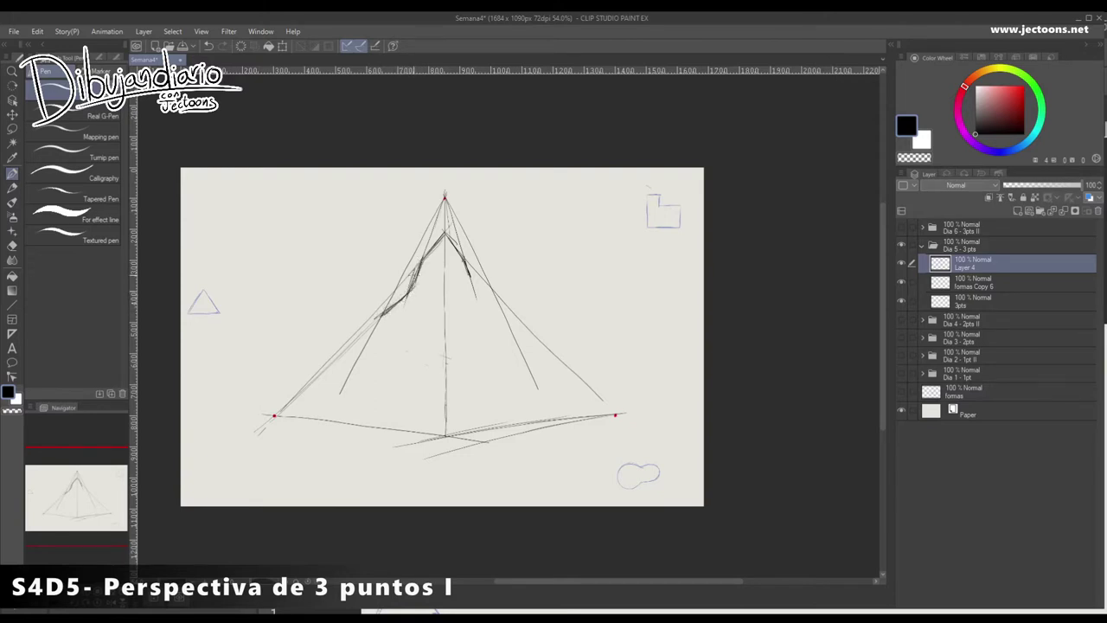
left_click_drag(467, 274, 479, 294)
mouse_move(485, 299)
left_mouse_down()
mouse_move(622, 423)
mouse_move(470, 288)
mouse_move(503, 315)
left_mouse_up()
left_click_drag(384, 330, 328, 420)
left_click_drag(504, 309, 551, 424)
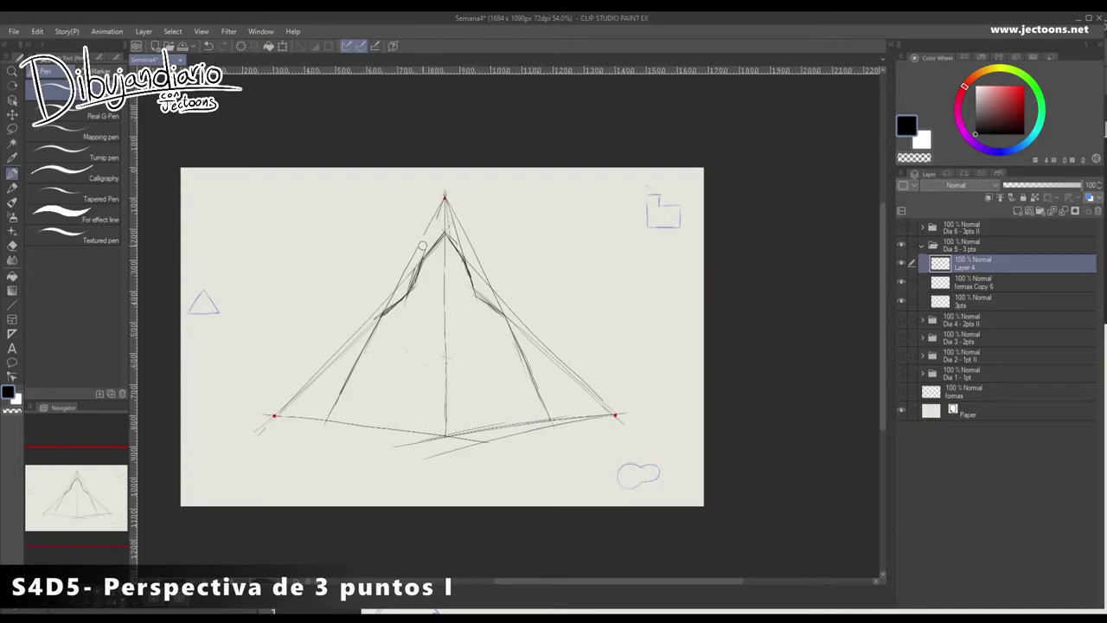
- Erase the guide lines outside the stepped solid's outline, toward all three vanishing points and below the base
mouse_move(442, 201)
left_mouse_down()
mouse_move(460, 241)
mouse_move(445, 230)
mouse_move(279, 411)
mouse_move(296, 408)
mouse_move(310, 424)
mouse_move(281, 425)
left_mouse_up()
mouse_move(482, 252)
left_mouse_down()
mouse_move(515, 322)
mouse_move(610, 413)
mouse_move(579, 412)
mouse_move(611, 416)
left_mouse_up()
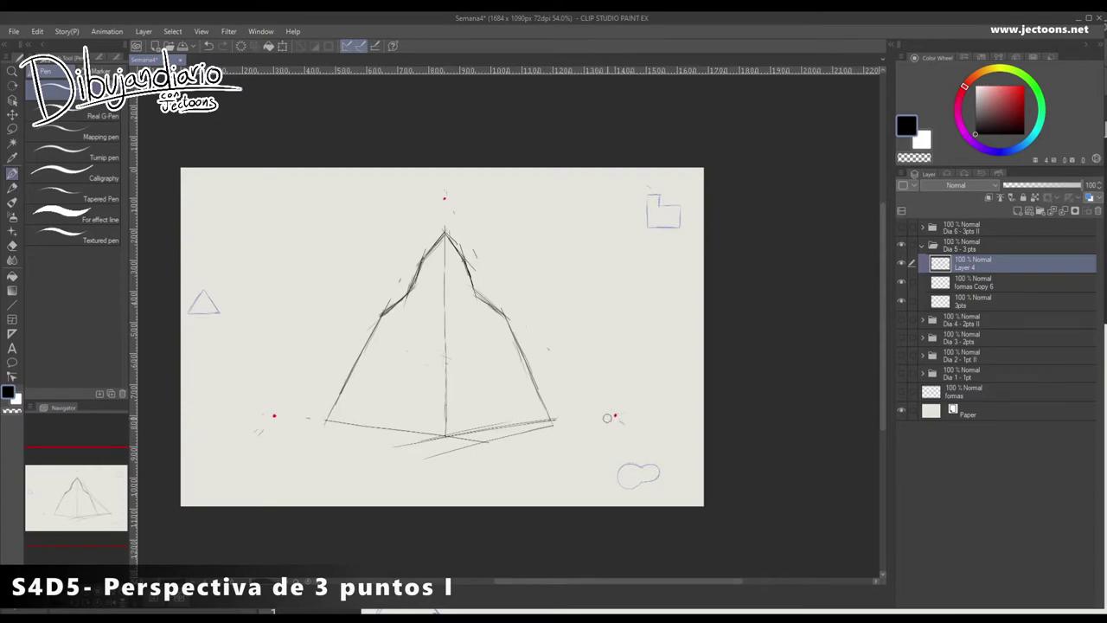
mouse_move(497, 455)
left_mouse_down()
mouse_move(499, 441)
mouse_move(455, 447)
left_mouse_up()
left_click_drag(430, 226, 437, 208)
left_click_drag(444, 198, 380, 324)
left_click_drag(444, 199, 328, 419)
left_click_drag(445, 198, 386, 303)
key("ctrl+z")
key("ctrl+z")
key("ctrl+z")
key("ctrl+z")
- Try filling both faces with lines fanning down from the top vanishing point, plus a guide from the left vanishing point
left_click_drag(432, 225, 329, 419)
left_click_drag(444, 198, 346, 406)
left_click_drag(443, 198, 364, 405)
left_click_drag(443, 201, 377, 416)
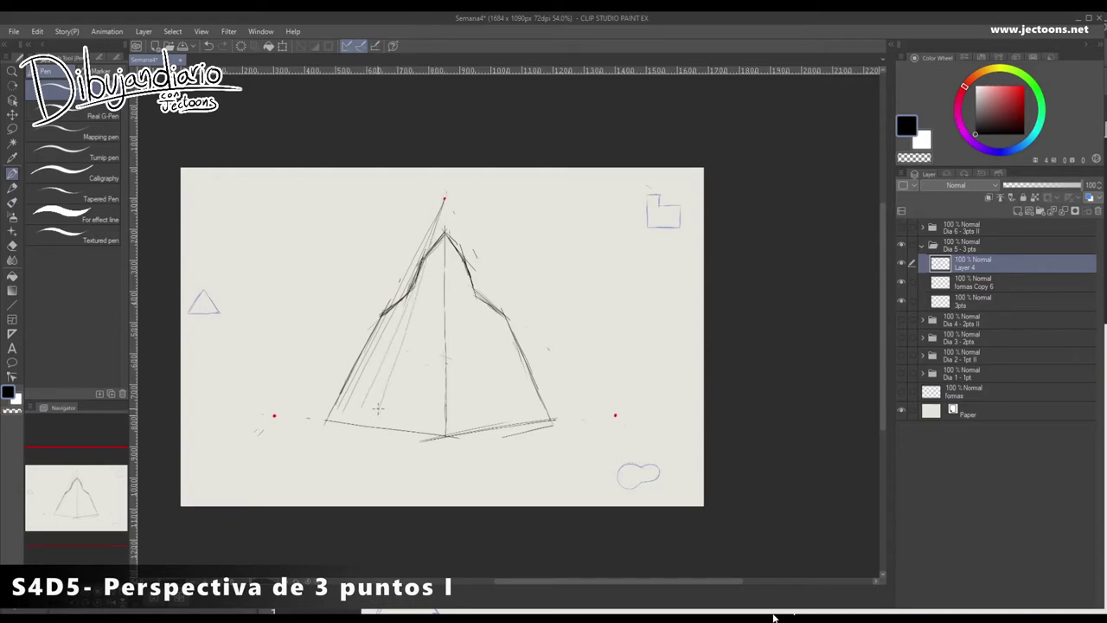
left_click_drag(445, 200, 396, 408)
left_click_drag(443, 207, 413, 411)
left_click_drag(442, 212, 432, 397)
left_click_drag(445, 202, 451, 406)
mouse_move(445, 203)
left_mouse_down()
mouse_move(470, 386)
mouse_move(460, 216)
mouse_move(446, 197)
mouse_move(489, 411)
left_mouse_up()
key("ctrl+z")
key("ctrl+z")
left_click_drag(451, 242, 469, 414)
left_click_drag(448, 214, 481, 403)
left_click_drag(456, 230, 495, 386)
left_click_drag(451, 208, 514, 404)
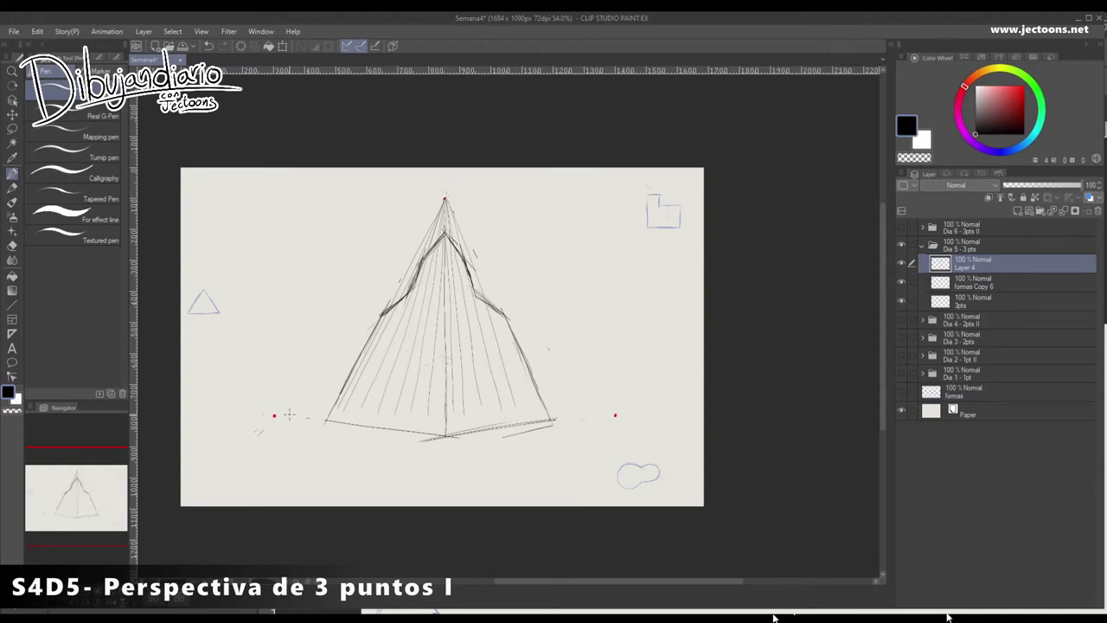
left_click_drag(290, 401, 336, 363)
key("ctrl+z")
left_click_drag(275, 416, 468, 335)
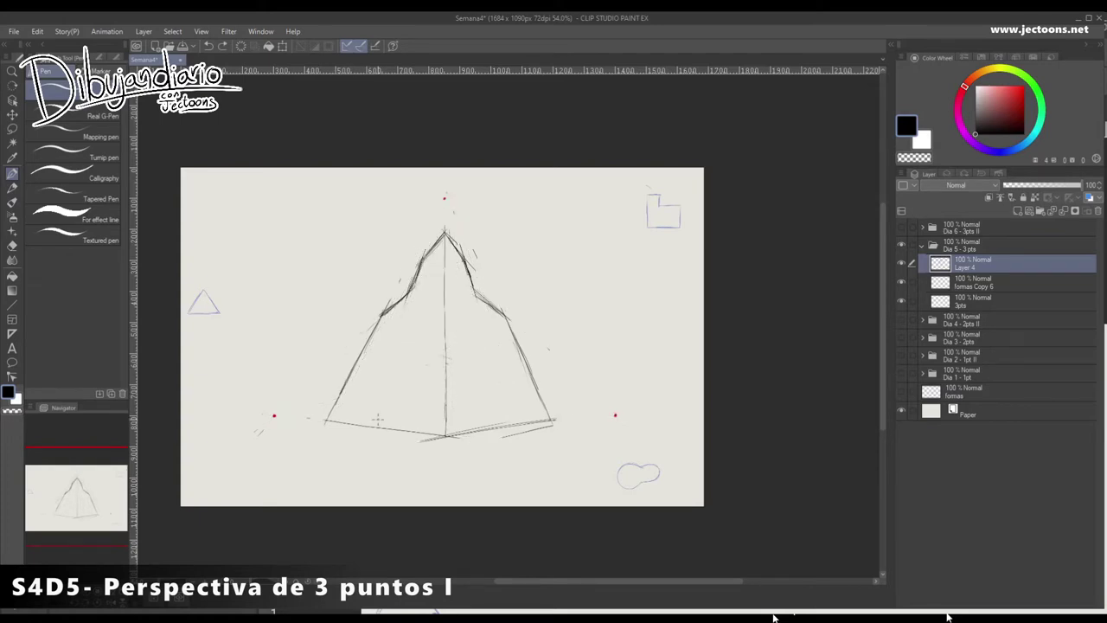
- Reinforce the stepped solid's central vertical edge and its base edges
left_click_drag(440, 256, 447, 436)
mouse_move(331, 421)
left_mouse_down()
mouse_move(428, 438)
mouse_move(517, 429)
left_mouse_up()
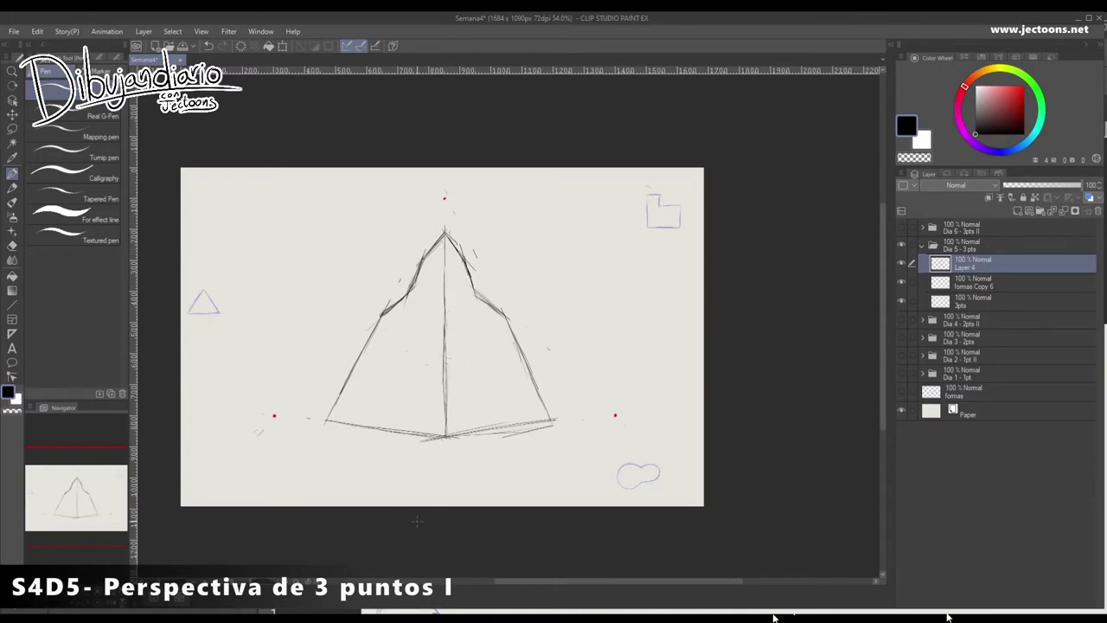
- Lasso the stepped solid, scale it down and place it just below the L-shaped figure, clearing the selection
key("m")
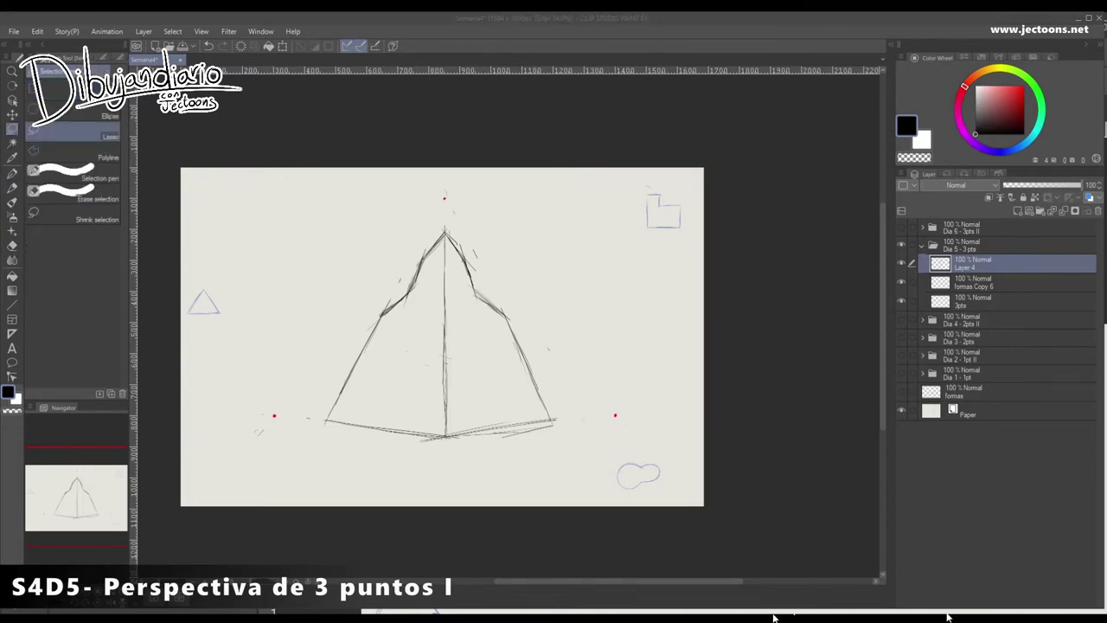
mouse_move(448, 215)
left_mouse_down()
mouse_move(342, 294)
mouse_move(389, 472)
mouse_move(554, 296)
mouse_move(502, 235)
left_mouse_up()
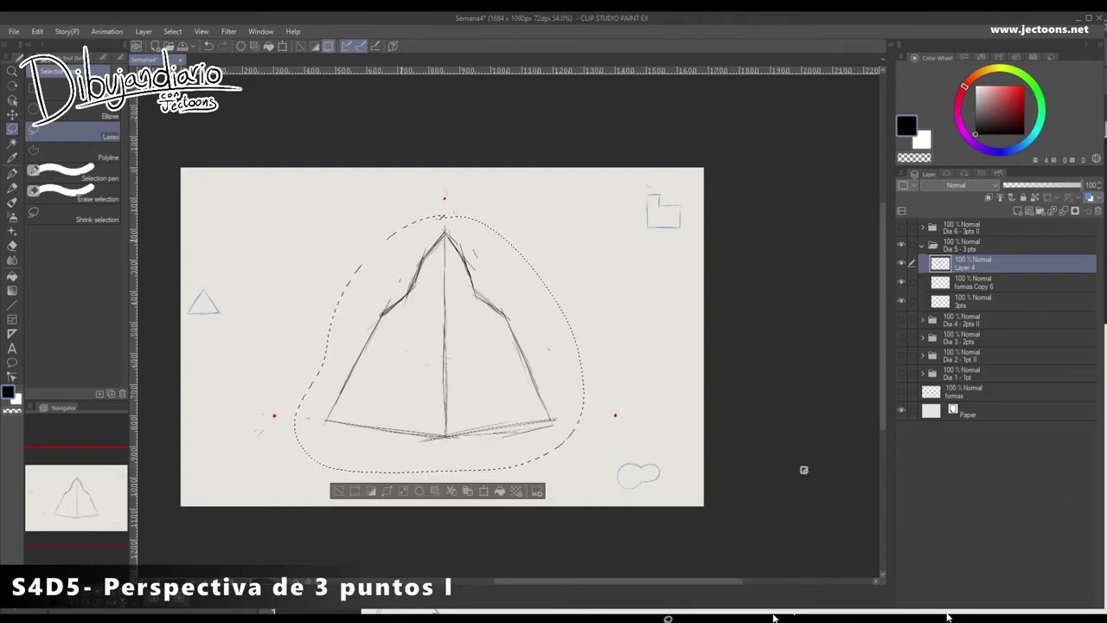
key("ctrl+t")
left_click_drag(584, 214, 458, 326)
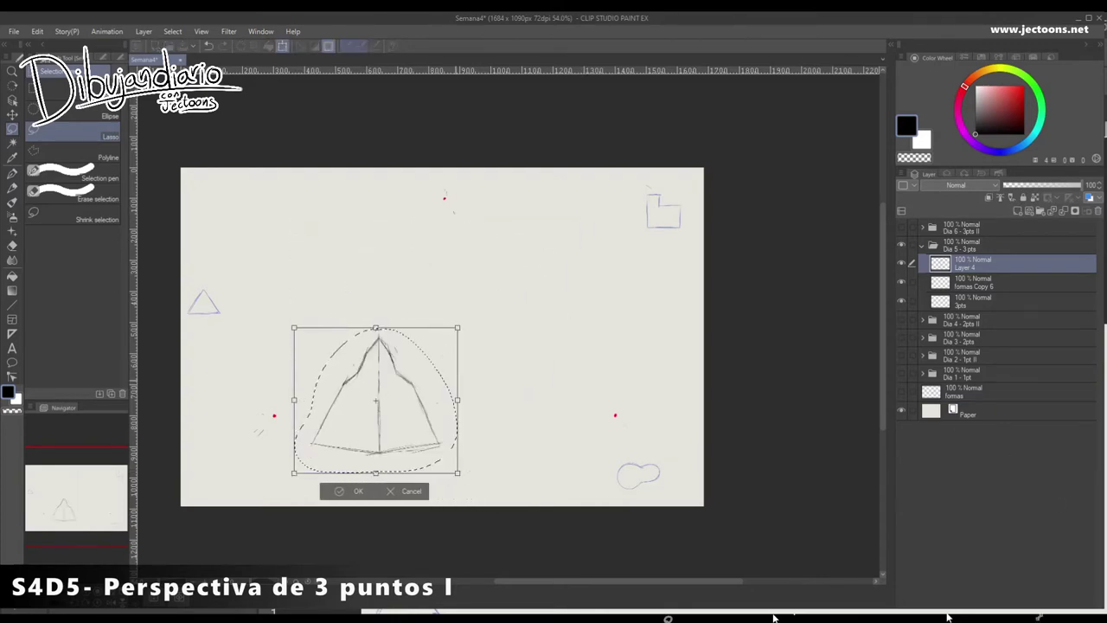
left_click_drag(376, 400, 430, 287)
left_click_drag(512, 215, 480, 244)
left_click_drag(413, 302, 639, 297)
left_click_drag(703, 240, 675, 265)
left_click_drag(635, 312, 656, 294)
key("Return")
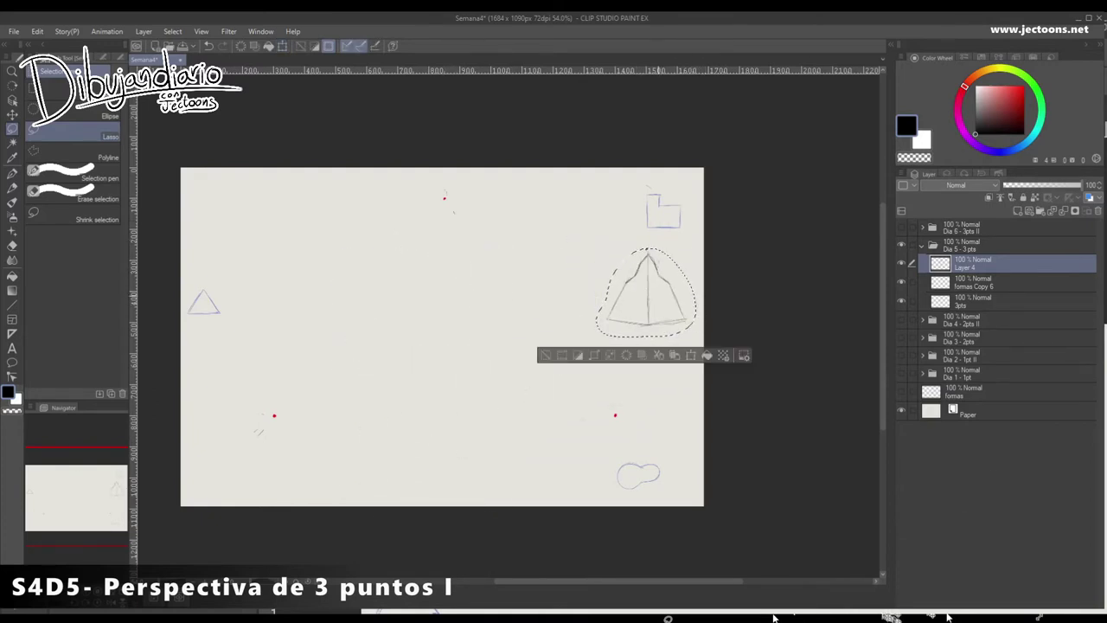
key("ctrl+d")
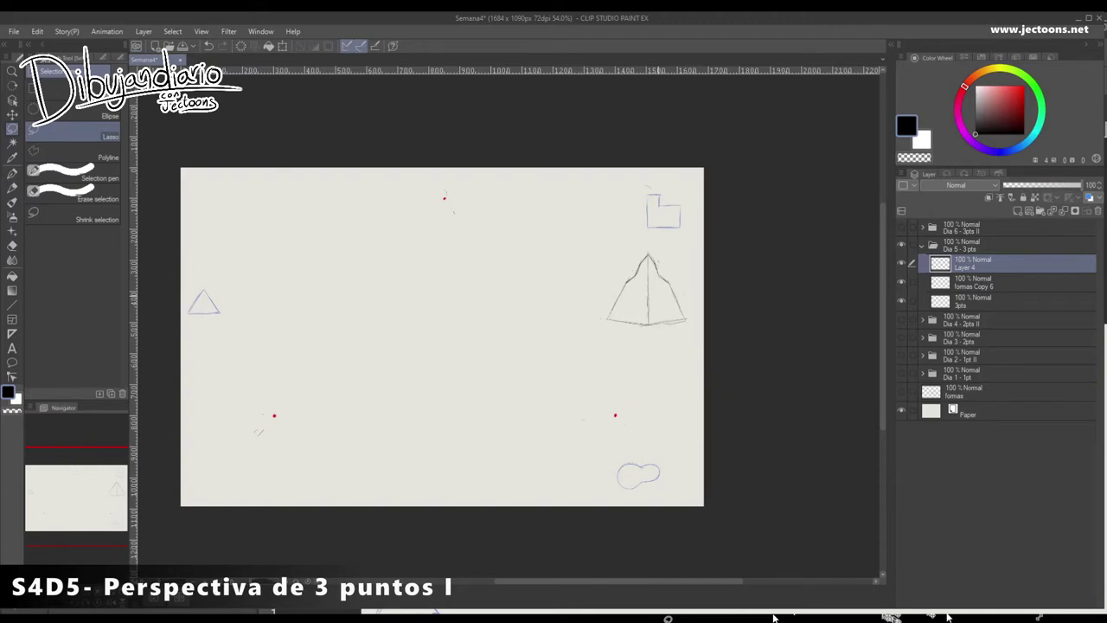
- With the Pen, draw new base guides from both side vanishing points and a vertical axis from the top vanishing point
key("p")
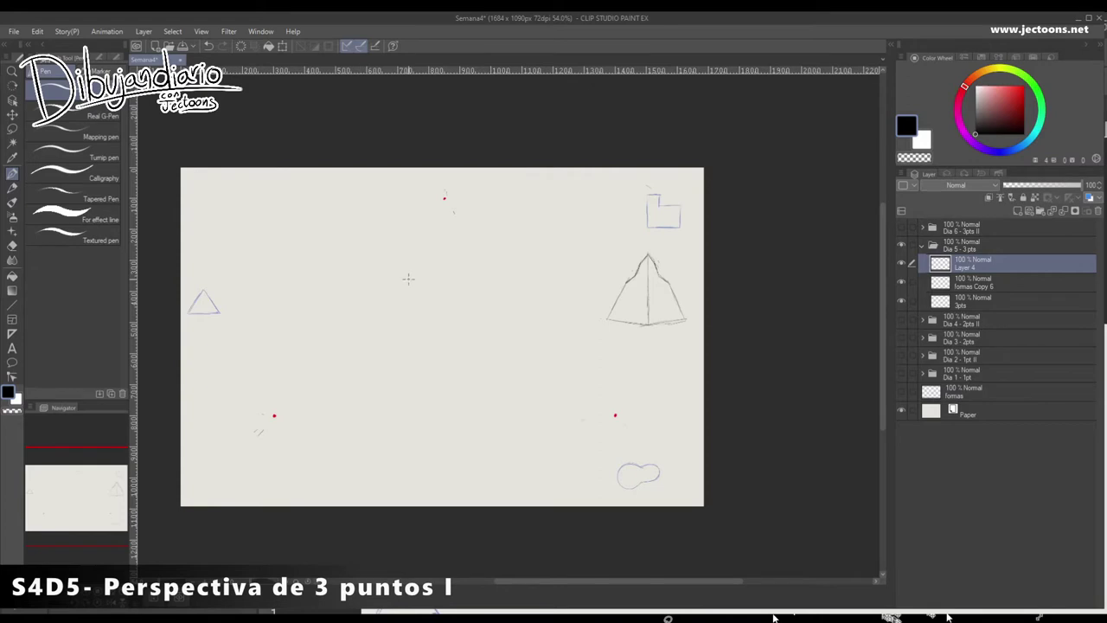
left_click_drag(444, 196, 423, 221)
key("ctrl+z")
left_click_drag(274, 416, 482, 446)
left_click_drag(615, 416, 335, 451)
left_click_drag(443, 198, 435, 470)
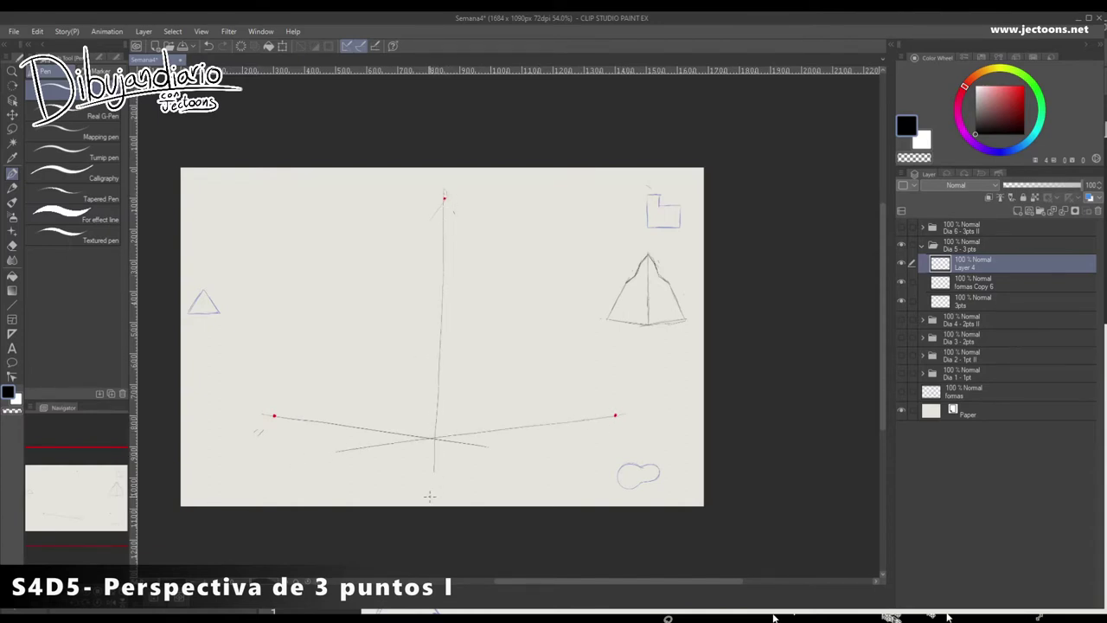
- Draw the left edge from the top vanishing point and replace the base lines with a lower pair meeting at the vertical axis
mouse_move(430, 442)
left_mouse_down()
mouse_move(485, 447)
mouse_move(465, 437)
mouse_move(486, 433)
mouse_move(368, 447)
left_mouse_up()
key("p")
mouse_move(274, 416)
left_mouse_down()
mouse_move(484, 442)
mouse_move(508, 428)
left_mouse_up()
key("ctrl+z")
left_click_drag(435, 438, 489, 430)
mouse_move(444, 199)
left_mouse_down()
mouse_move(280, 438)
mouse_move(267, 416)
mouse_move(445, 442)
mouse_move(432, 440)
mouse_move(483, 430)
mouse_move(428, 438)
mouse_move(510, 427)
mouse_move(447, 447)
mouse_move(460, 442)
mouse_move(285, 421)
left_mouse_up()
left_click_drag(421, 435, 623, 416)
mouse_move(328, 455)
left_mouse_down()
mouse_move(418, 432)
mouse_move(317, 445)
left_mouse_up()
mouse_move(264, 414)
left_mouse_down()
mouse_move(459, 476)
mouse_move(499, 447)
left_mouse_up()
left_click_drag(610, 416, 406, 477)
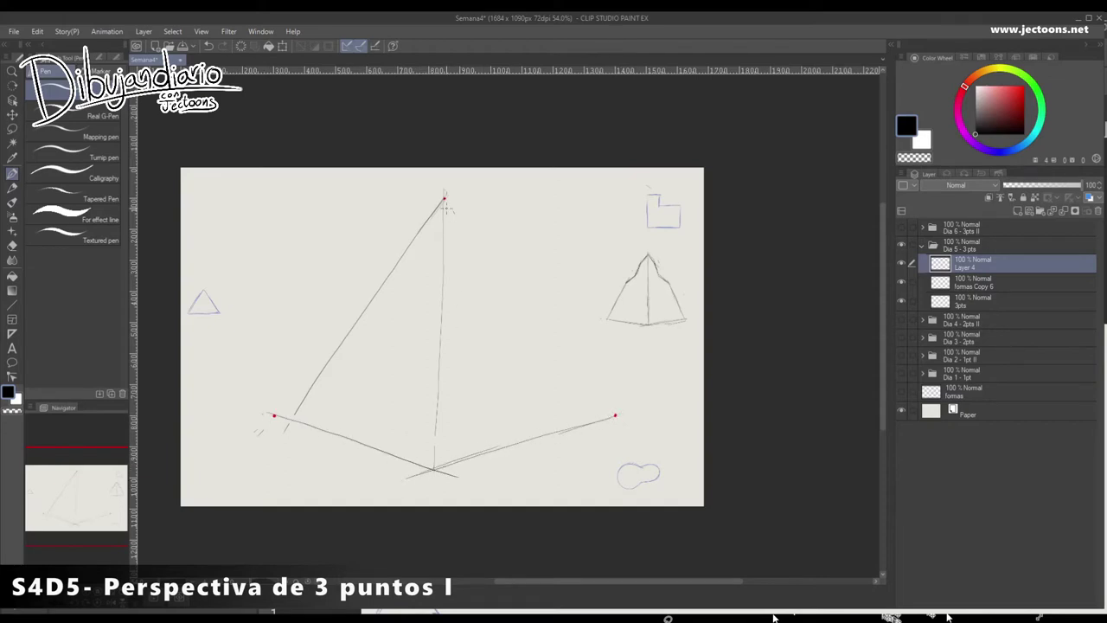
- Draw the right edge from the top vanishing point to the base and reinforce the central vertical edge
left_click_drag(444, 199, 573, 450)
key("ctrl+z")
left_click_drag(446, 204, 531, 341)
key("ctrl+z")
left_click_drag(446, 203, 610, 424)
key("ctrl+z")
left_click_drag(448, 207, 600, 443)
left_click_drag(444, 197, 433, 470)
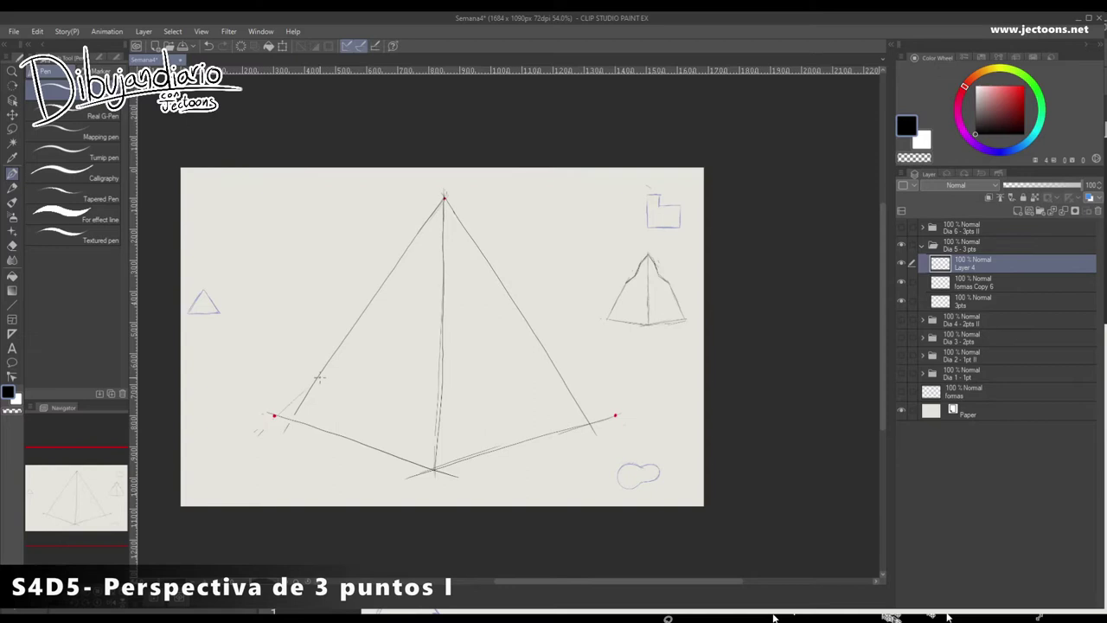
left_click_drag(282, 411, 458, 245)
mouse_move(273, 413)
left_mouse_down()
mouse_move(465, 231)
mouse_move(461, 278)
mouse_move(502, 323)
left_mouse_up()
left_click_drag(439, 248, 618, 421)
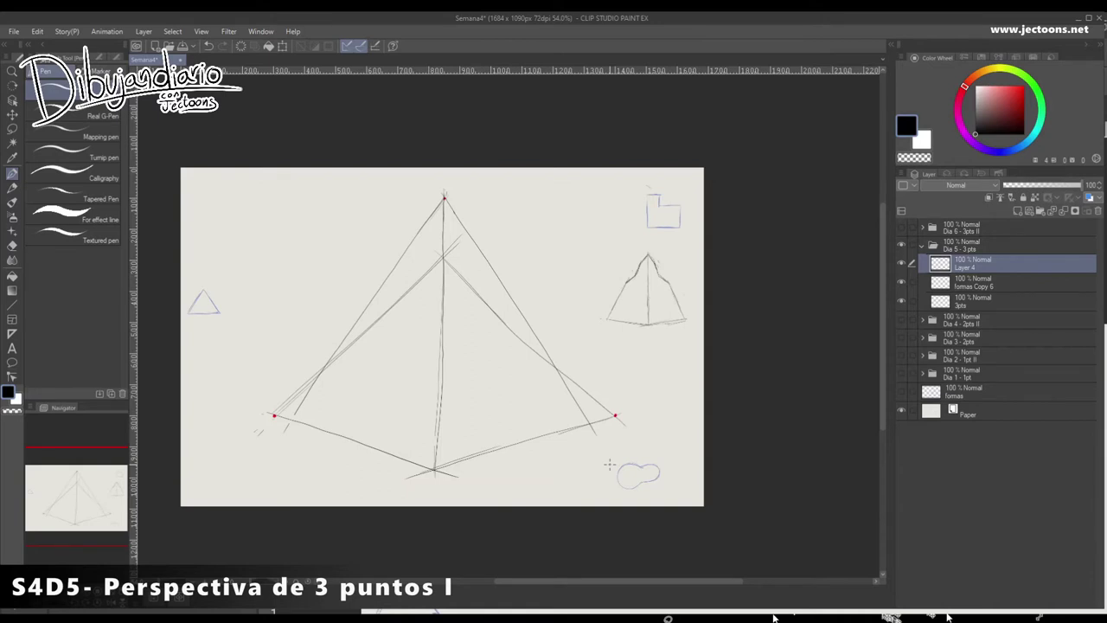
key("ctrl+z")
key("ctrl+z")
key("ctrl+z")
key("ctrl+z")
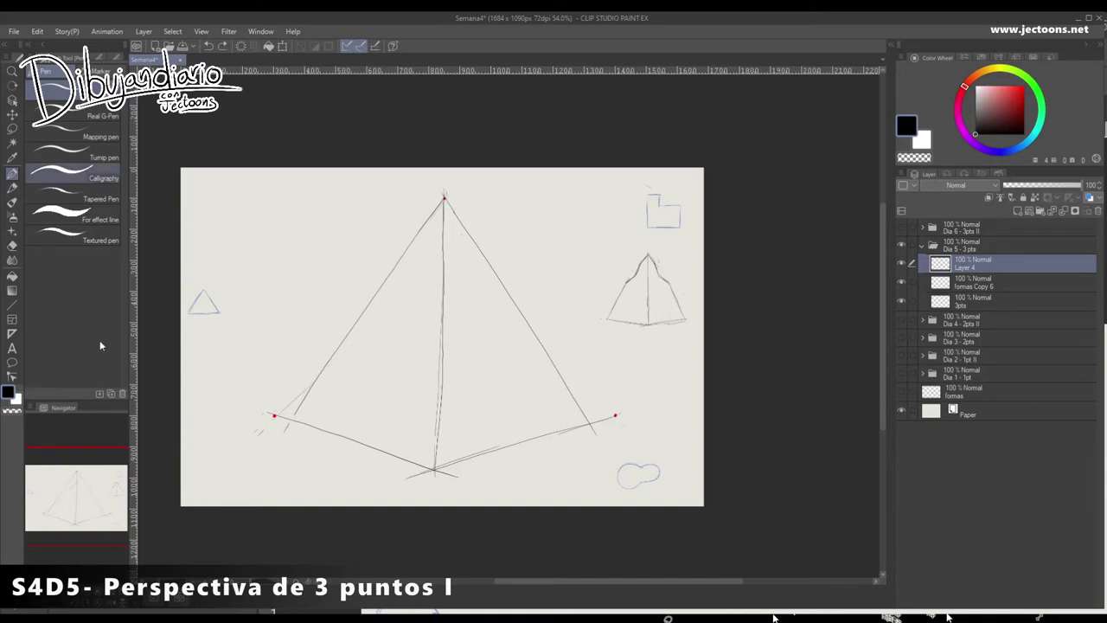
- Lasso the large pyramid, scale it down and place it just above the triangle reference, clearing the selection
key("m")
mouse_move(448, 184)
left_mouse_down()
mouse_move(346, 299)
mouse_move(342, 470)
mouse_move(630, 424)
mouse_move(450, 184)
left_mouse_up()
key("ctrl+t")
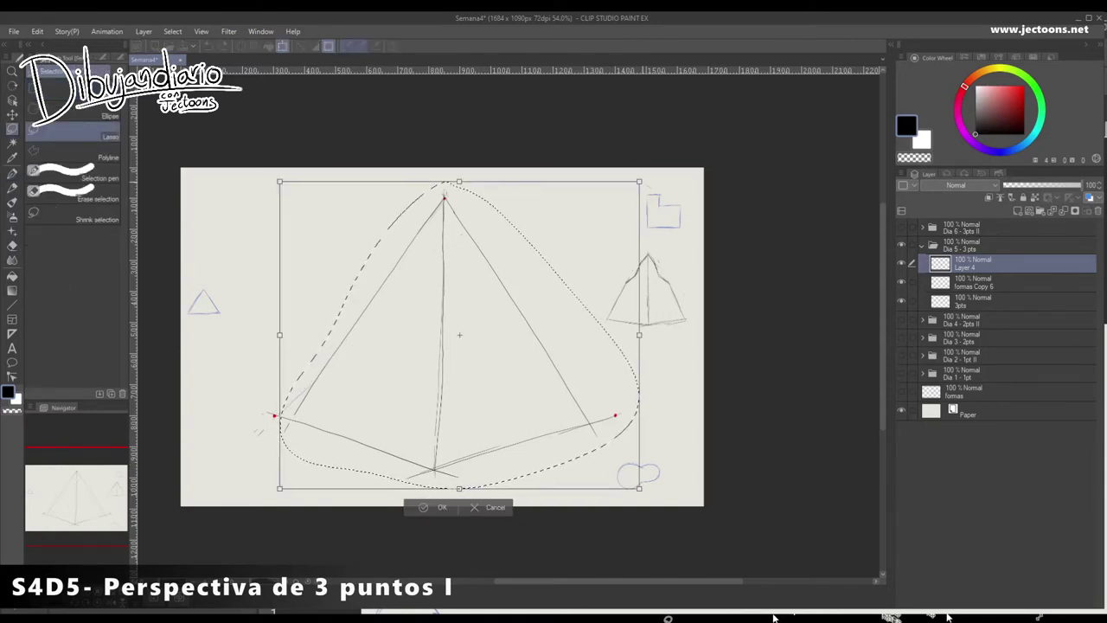
left_click_drag(639, 182, 459, 334)
left_click_drag(420, 410, 337, 240)
left_click_drag(375, 165, 287, 239)
left_click_drag(260, 277, 255, 226)
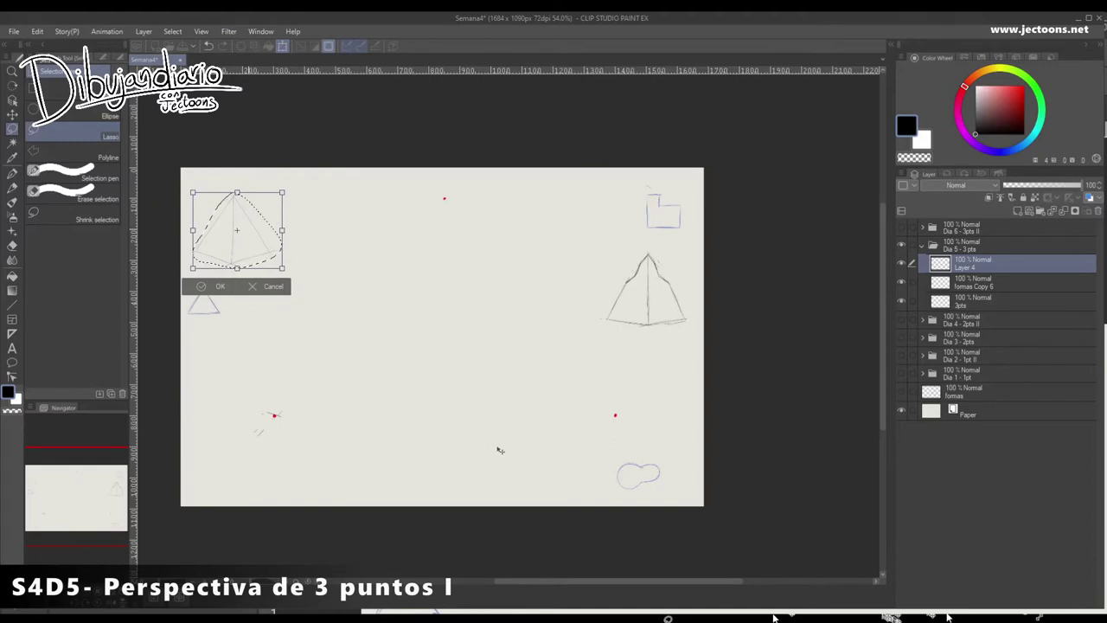
key("Return")
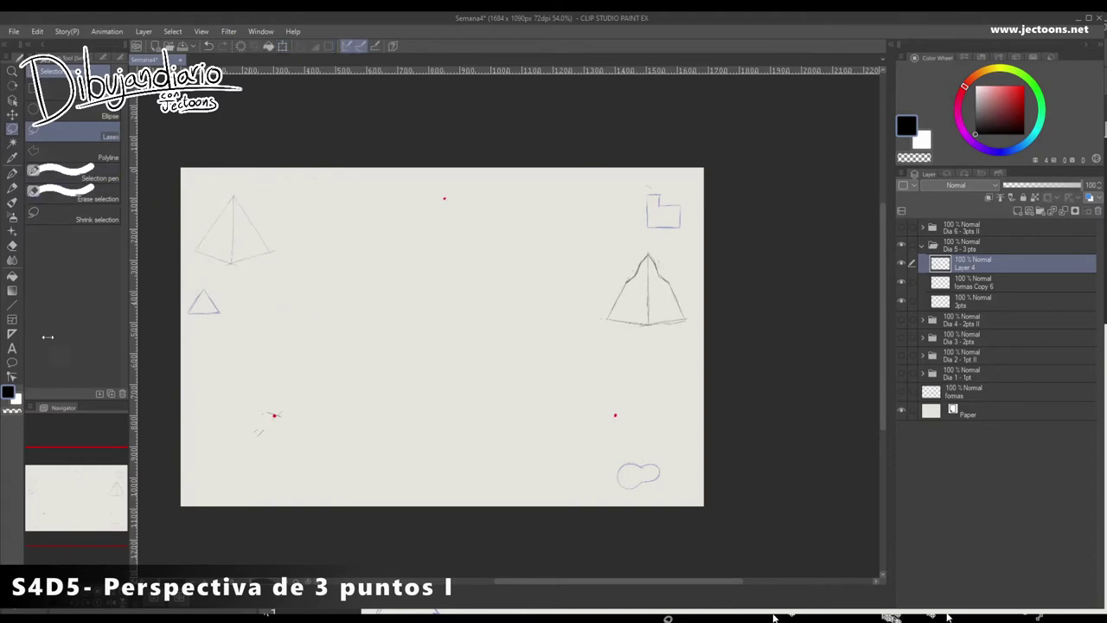
- With the Pen, draw shallow base guides from both side vanishing points and a vertical axis from the top vanishing point
key("p")
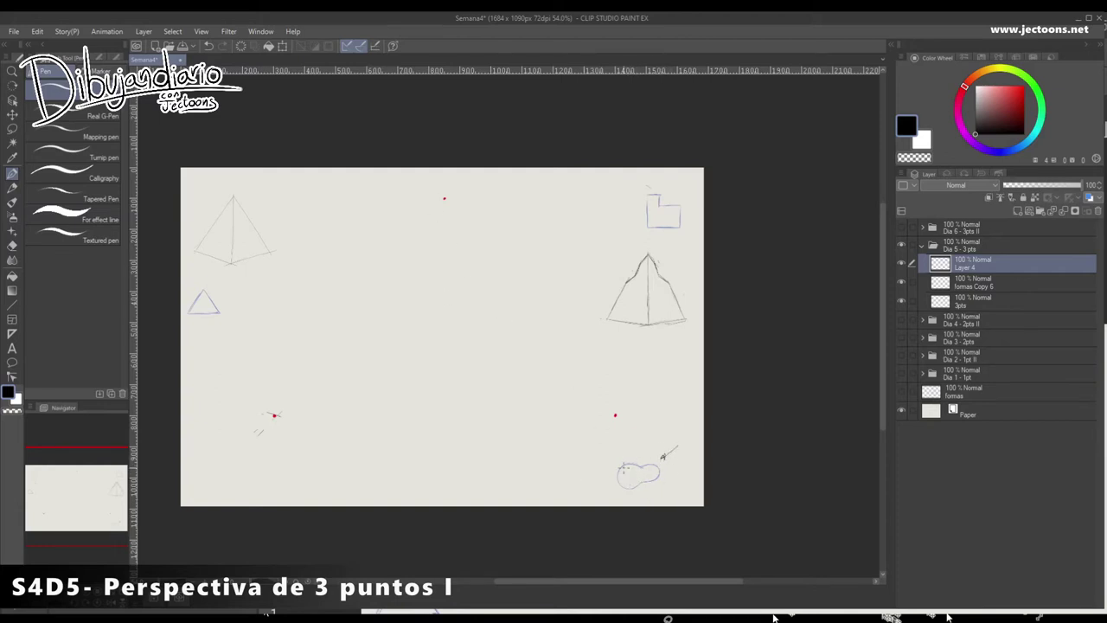
key("ctrl+z")
key("ctrl+z")
left_click_drag(271, 414, 502, 442)
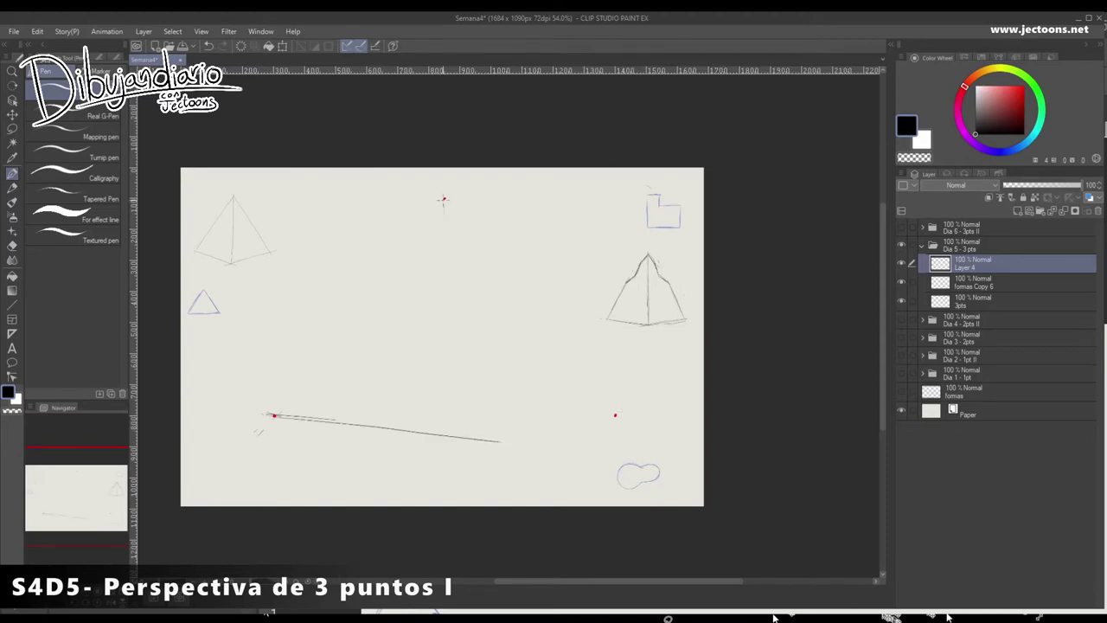
mouse_move(444, 198)
left_mouse_down()
mouse_move(438, 468)
mouse_move(449, 433)
mouse_move(471, 426)
mouse_move(417, 434)
mouse_move(617, 415)
left_mouse_up()
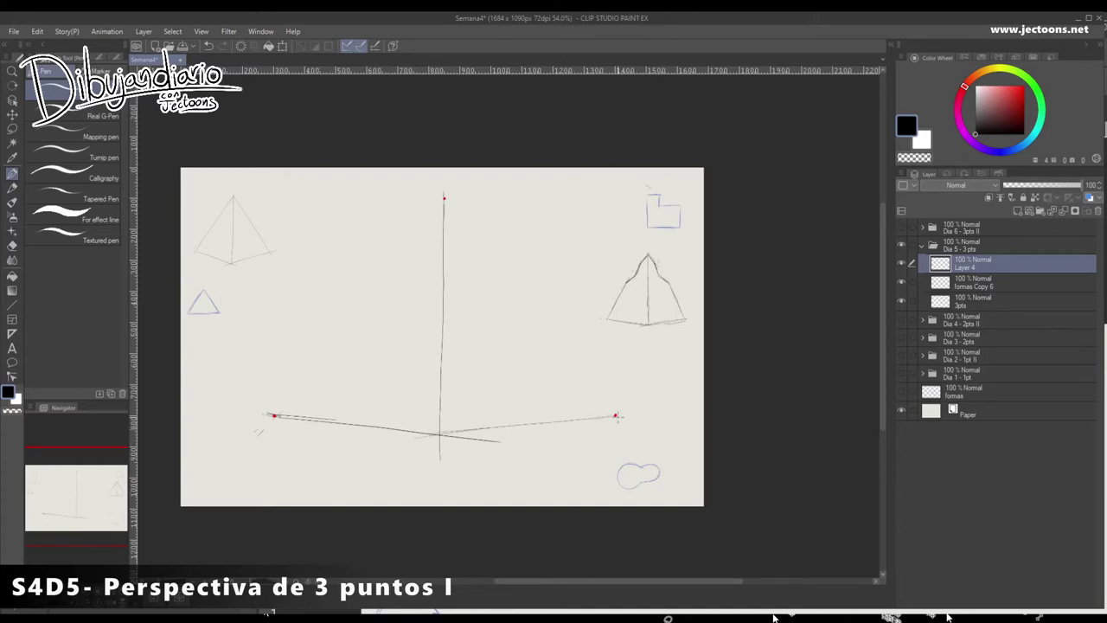
left_click_drag(331, 428, 439, 432)
- Draw a left and a right side guide from the top vanishing point down past the base lines, redoing unsatisfactory strokes
left_click_drag(443, 199, 387, 297)
key("ctrl+z")
left_click_drag(444, 198, 421, 252)
key("ctrl+z")
left_click_drag(444, 198, 350, 439)
left_click_drag(443, 201, 516, 461)
key("ctrl+z")
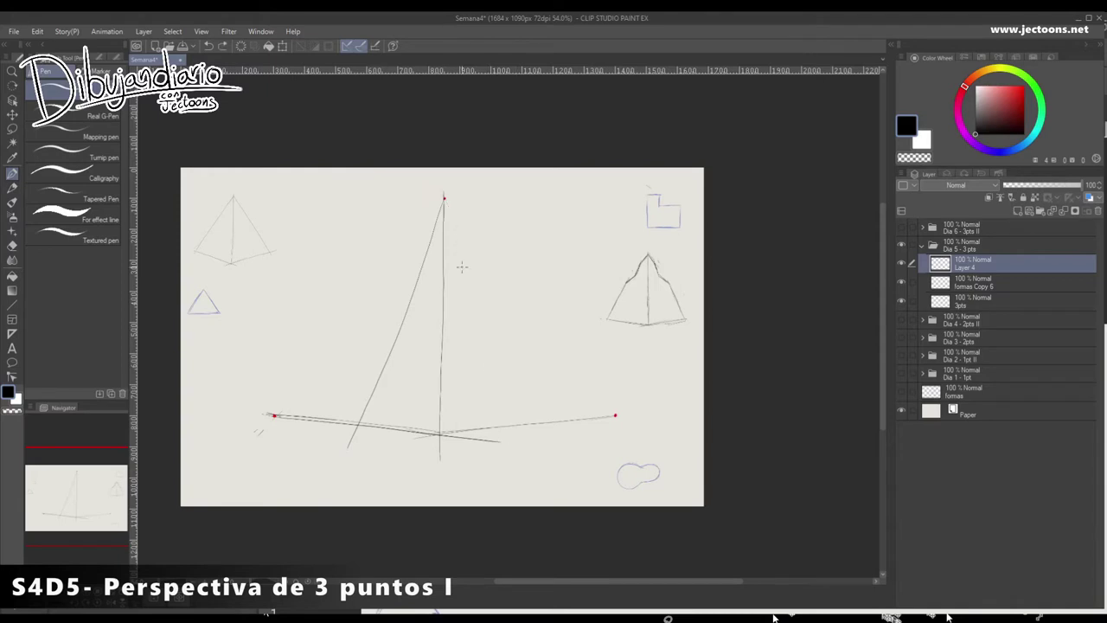
left_click_drag(444, 199, 524, 461)
- Draw the upper pair of guides from both side vanishing points so they meet on the vertical axis
left_click_drag(275, 415, 453, 345)
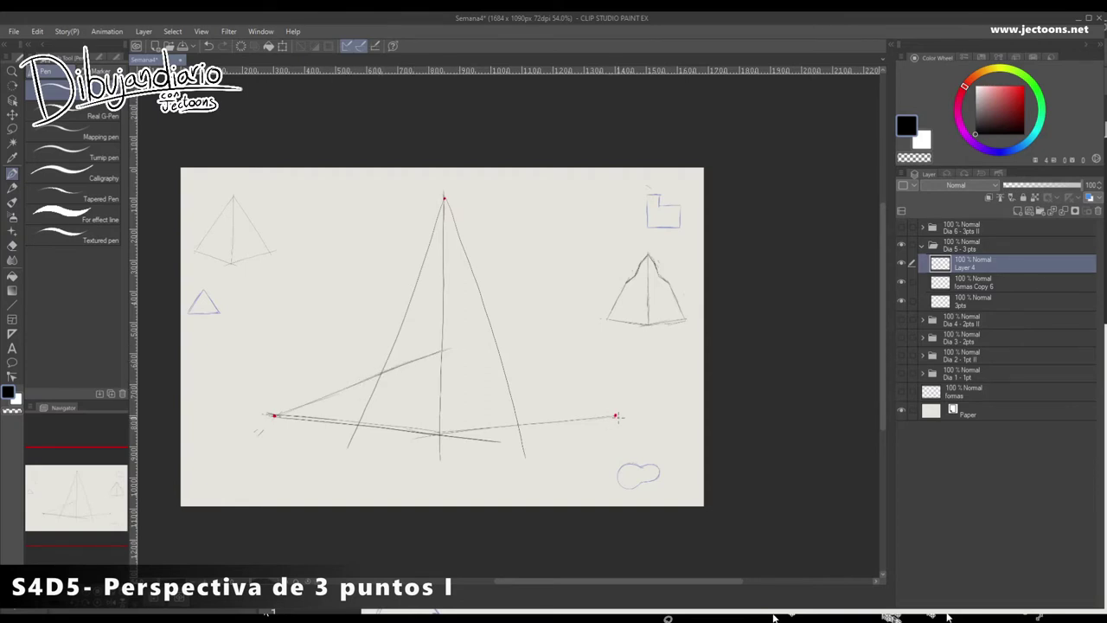
left_click_drag(616, 416, 574, 396)
key("ctrl+z")
mouse_move(614, 415)
left_mouse_down()
mouse_move(429, 346)
mouse_move(623, 421)
left_mouse_up()
key("ctrl+z")
key("ctrl+z")
mouse_move(436, 347)
left_mouse_down()
mouse_move(601, 412)
mouse_move(441, 350)
left_mouse_up()
key("ctrl+z")
- Erase both side guides, redraw a narrower pair from the top vanishing point and repair the upper left guide
key("e")
mouse_move(443, 199)
left_mouse_down()
mouse_move(400, 332)
mouse_move(339, 468)
left_mouse_up()
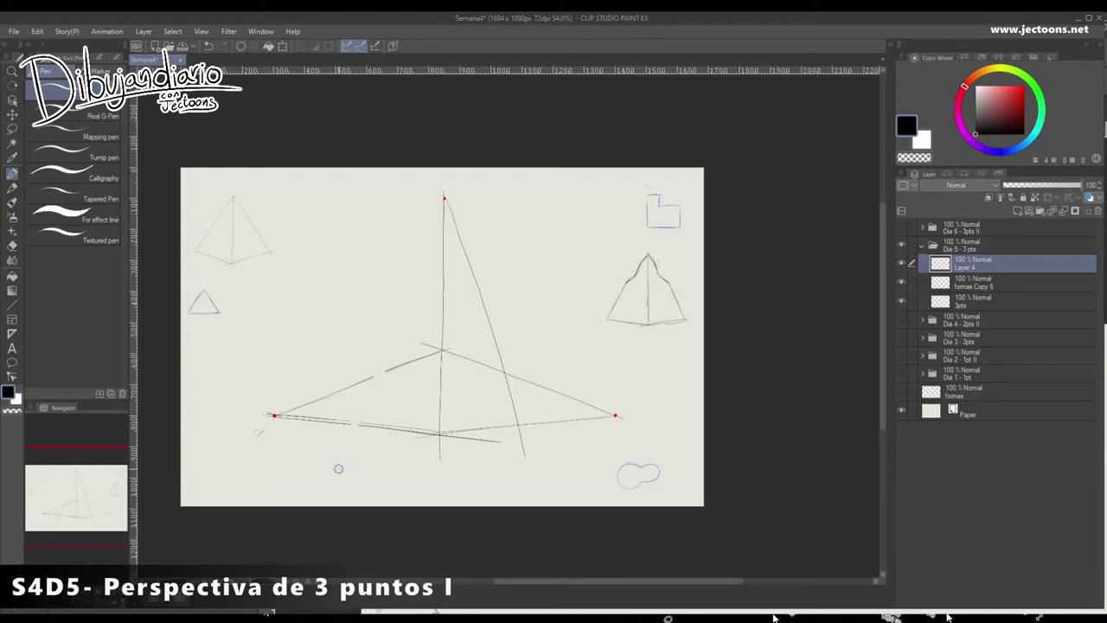
left_click_drag(444, 195, 525, 468)
left_click_drag(444, 199, 373, 459)
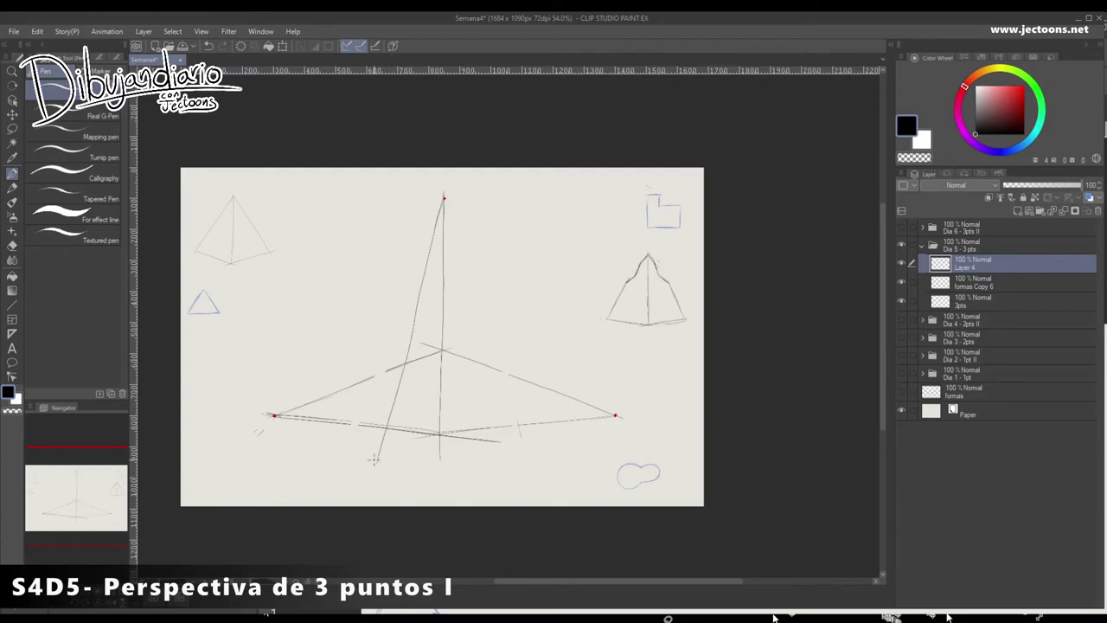
left_click_drag(444, 197, 507, 474)
left_click_drag(373, 377, 421, 354)
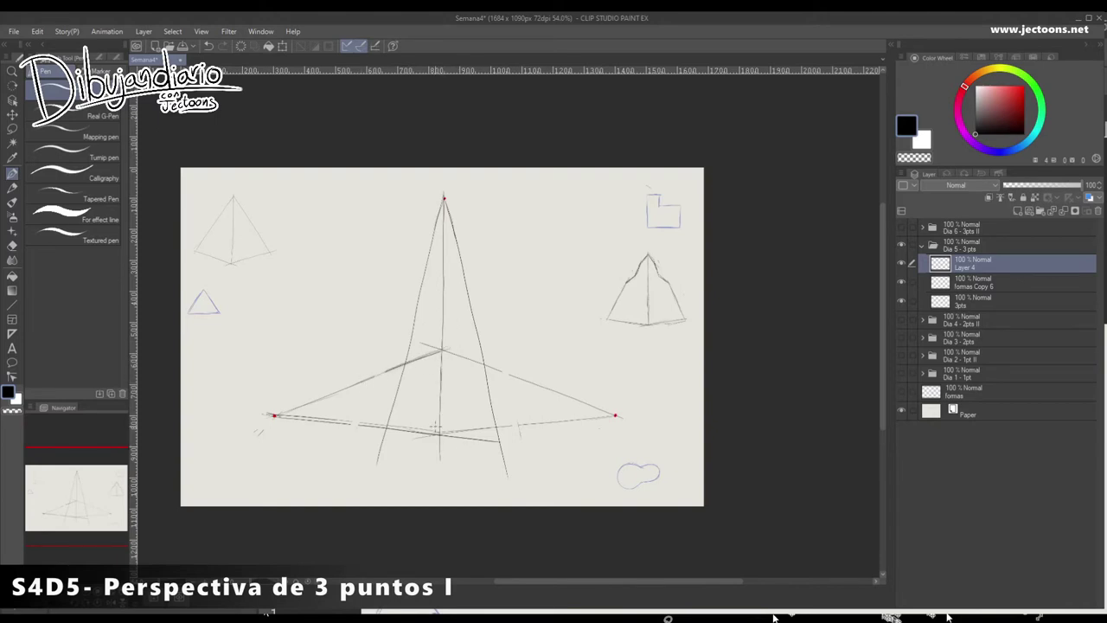
- Sketch and darken a rounded U-shaped form inside the narrow box formed by the guides
left_click_drag(406, 366, 402, 424)
mouse_move(400, 373)
left_mouse_down()
mouse_move(408, 427)
mouse_move(471, 427)
left_mouse_up()
mouse_move(482, 372)
left_mouse_down()
mouse_move(485, 403)
mouse_move(459, 431)
left_mouse_up()
left_click_drag(481, 379, 450, 431)
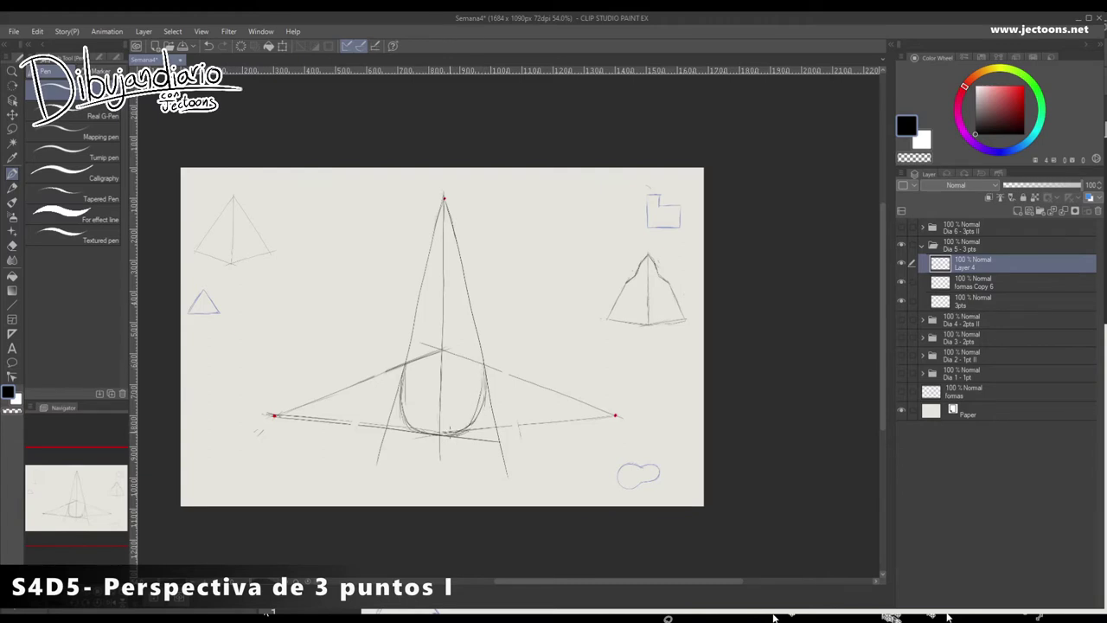
left_click_drag(401, 360, 402, 401)
mouse_move(489, 359)
left_mouse_down()
mouse_move(482, 400)
mouse_move(460, 431)
left_mouse_up()
left_click_drag(483, 387, 445, 435)
left_click_drag(407, 391, 403, 427)
- Draw outer guides from the top vanishing point and steep guides from both side vanishing points crossing near the apex
left_click_drag(441, 203, 262, 424)
left_click_drag(443, 199, 617, 434)
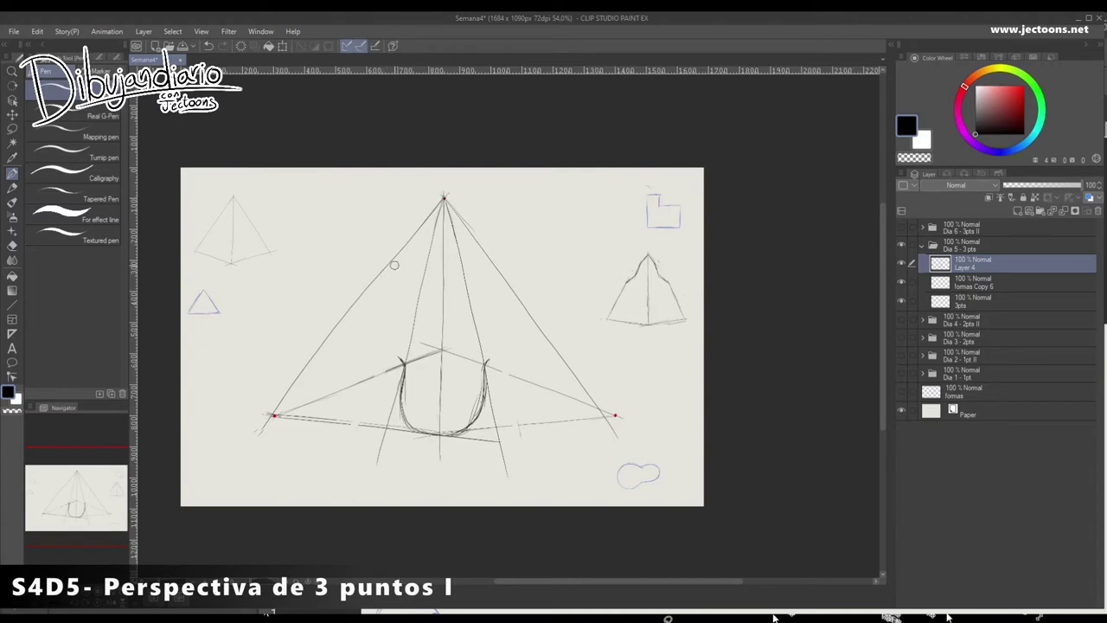
left_click_drag(277, 413, 420, 266)
left_click_drag(275, 415, 463, 228)
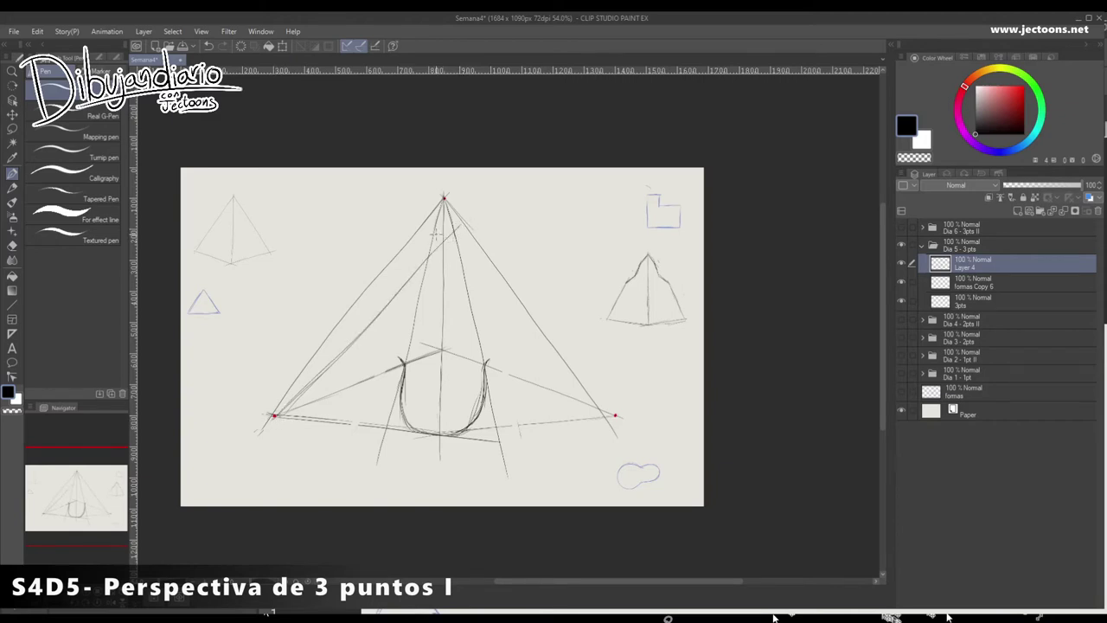
left_click_drag(437, 233, 623, 420)
- Erase the upper stretches of the narrow side guides and the two outermost guides
left_click_drag(426, 275, 412, 351)
left_click_drag(466, 275, 481, 344)
left_click_drag(437, 204, 393, 260)
mouse_move(329, 339)
left_mouse_down()
mouse_move(261, 419)
mouse_move(381, 270)
left_mouse_up()
left_click_drag(453, 199, 616, 436)
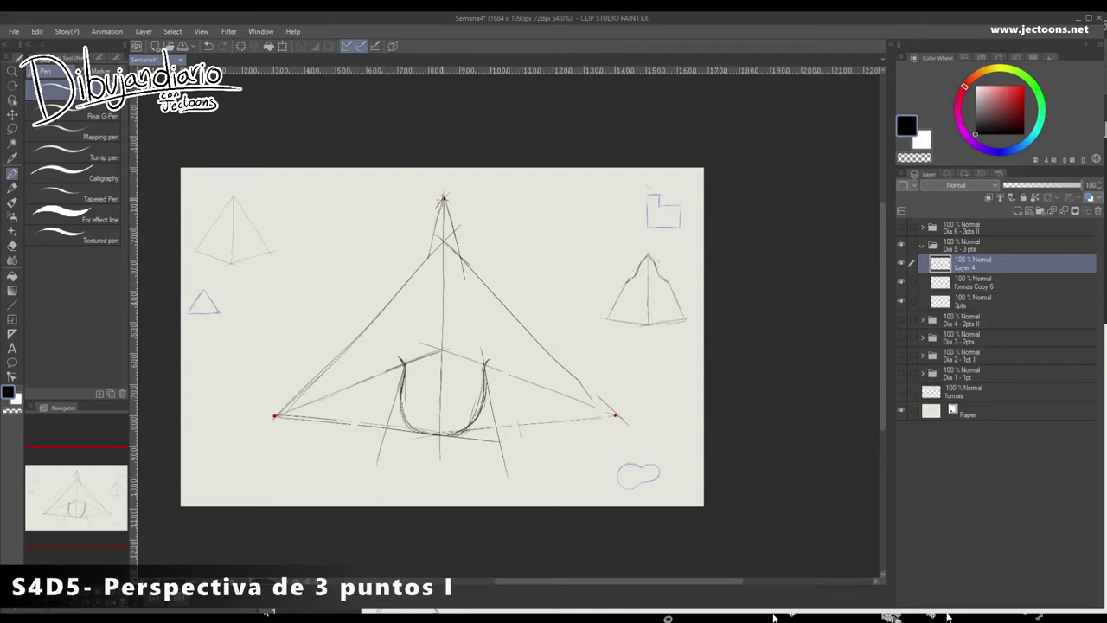
- Clean up near the apex, draw two wider side guides from the top vanishing point and darken the upper box's side edges
mouse_move(437, 200)
left_mouse_down()
mouse_move(436, 218)
mouse_move(452, 206)
mouse_move(461, 256)
mouse_move(451, 250)
mouse_move(475, 278)
left_mouse_up()
left_click_drag(429, 232, 333, 417)
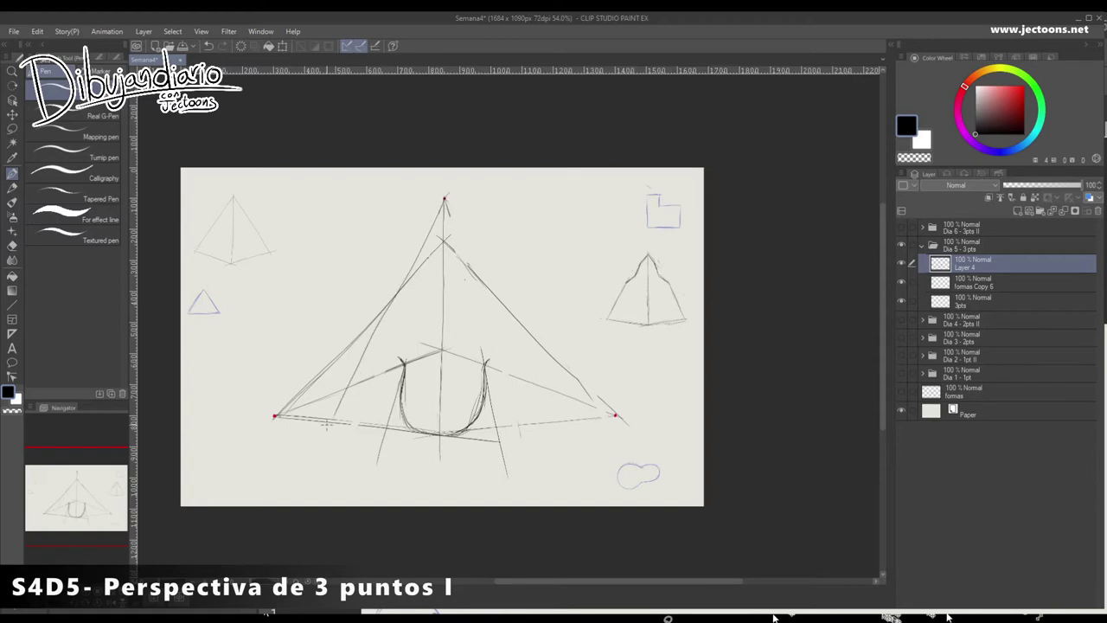
left_click_drag(443, 198, 547, 416)
mouse_move(435, 266)
left_mouse_down()
mouse_move(393, 299)
mouse_move(365, 363)
left_mouse_up()
left_click_drag(378, 317, 349, 384)
left_click_drag(451, 249, 543, 386)
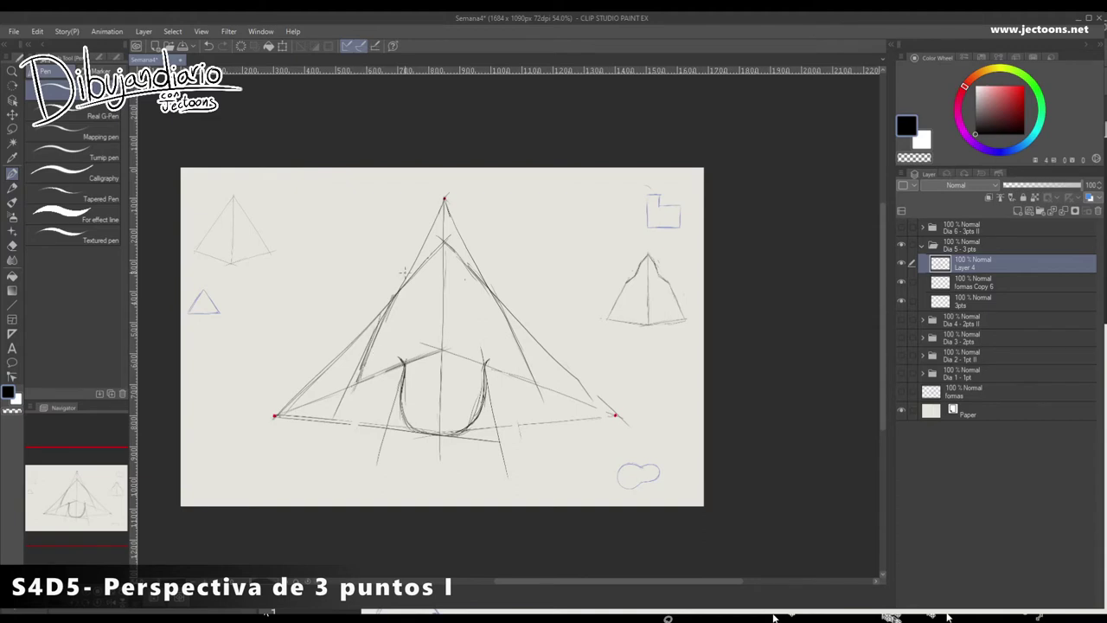
- Draw the upper box's bottom guides from both side vanishing points and darken its short lower edges beside the U-shaped form
mouse_move(408, 275)
left_mouse_down()
mouse_move(342, 409)
mouse_move(483, 394)
mouse_move(629, 417)
left_mouse_up()
left_click_drag(351, 381, 593, 411)
left_click_drag(317, 412, 578, 370)
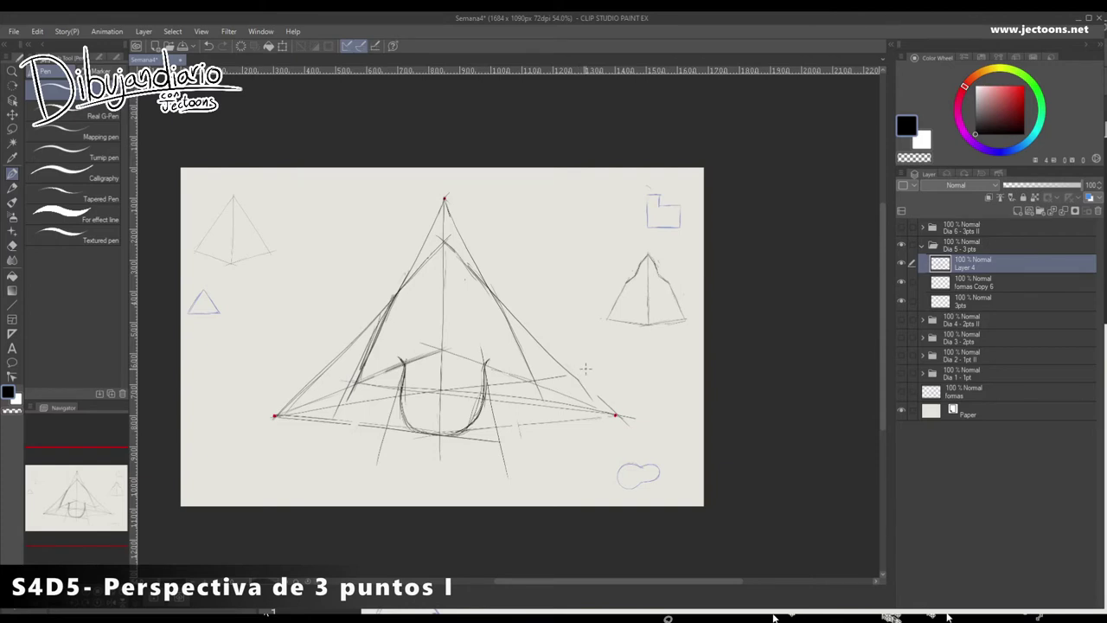
left_click_drag(370, 384, 394, 388)
mouse_move(275, 416)
left_mouse_down()
mouse_move(557, 383)
mouse_move(502, 392)
mouse_move(536, 384)
left_mouse_up()
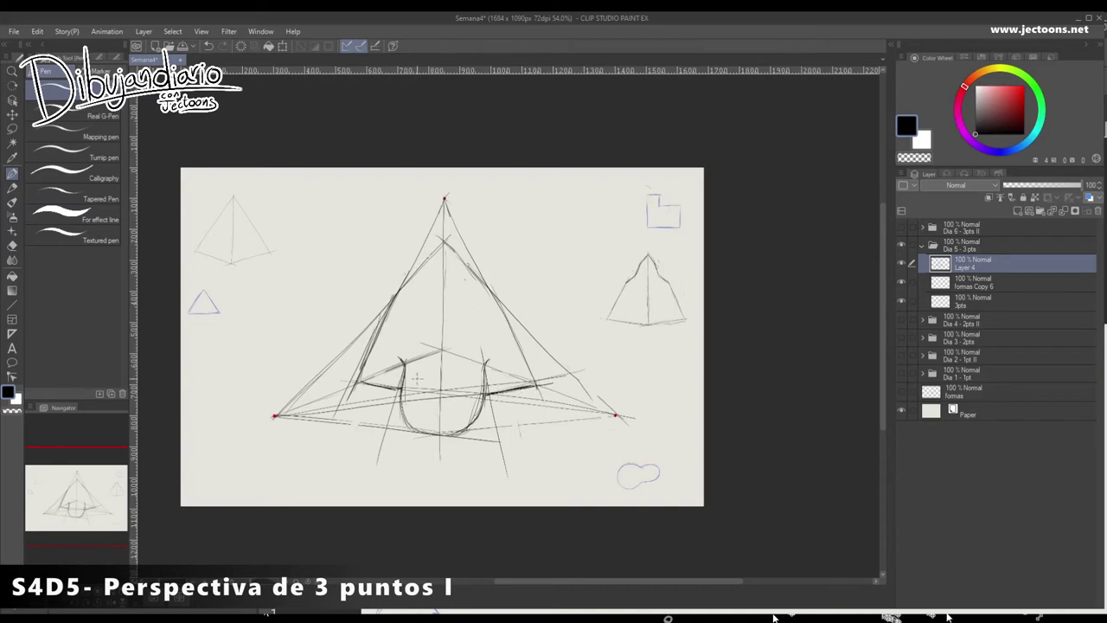
- Try to sketch a tall rounded outline inside the upper box, trimming the upper ends of the U-shaped form
mouse_move(455, 255)
left_mouse_down()
mouse_move(431, 257)
mouse_move(383, 336)
left_mouse_up()
mouse_move(400, 298)
left_mouse_down()
mouse_move(375, 372)
mouse_move(379, 386)
mouse_move(403, 391)
mouse_move(373, 377)
mouse_move(408, 391)
mouse_move(377, 374)
left_mouse_up()
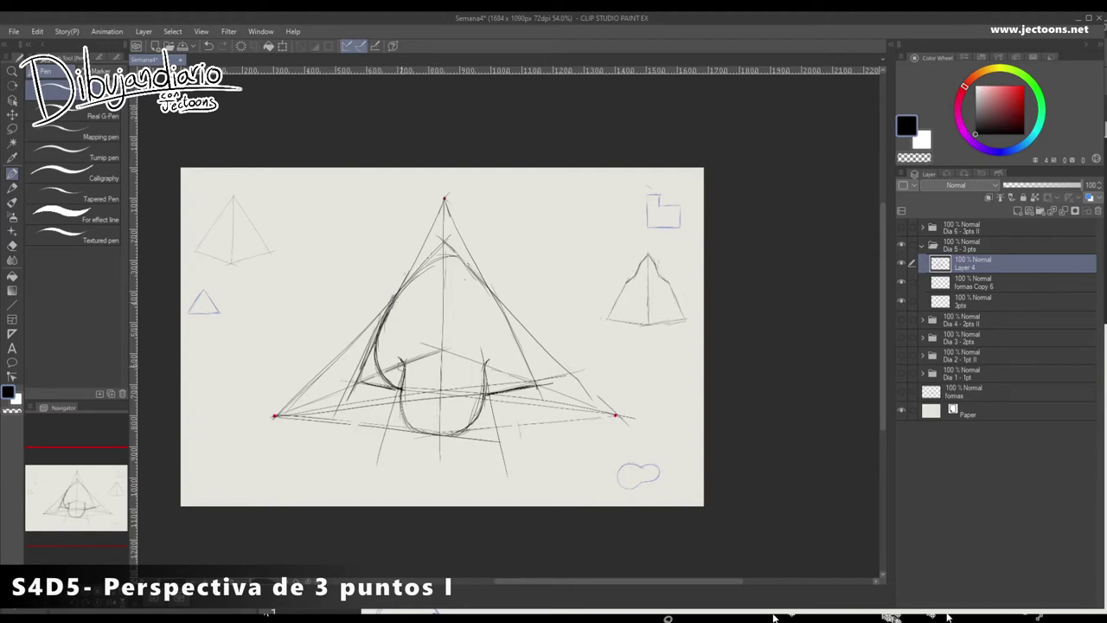
key("ctrl+z")
key("ctrl+z")
key("ctrl+z")
key("ctrl+z")
left_click_drag(398, 384, 379, 341)
left_click_drag(394, 299, 453, 257)
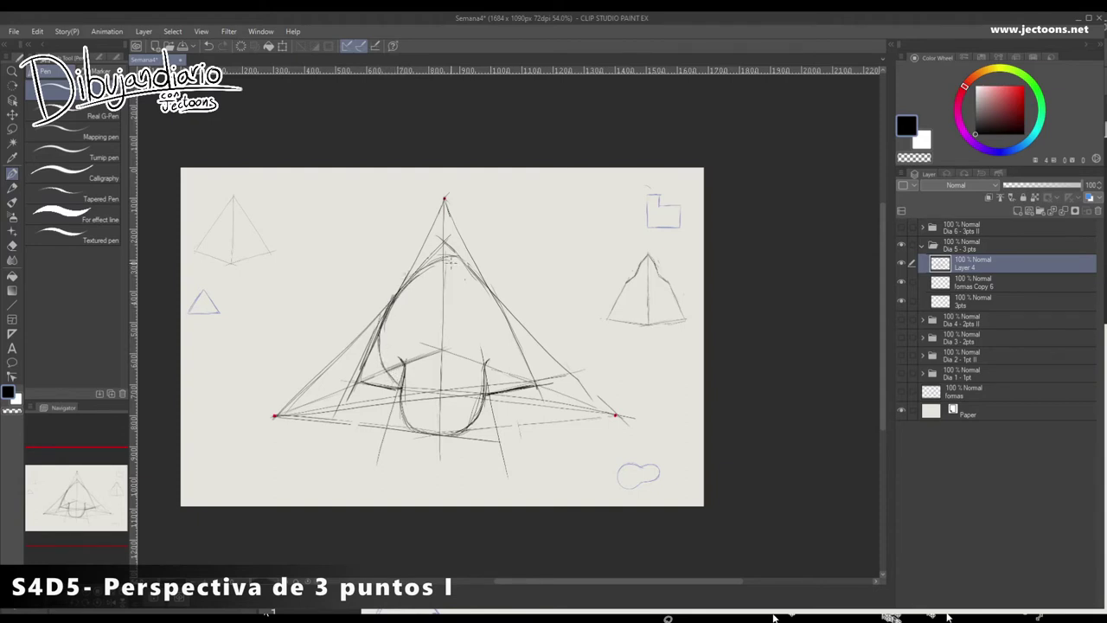
left_click_drag(398, 356, 405, 373)
left_click_drag(486, 361, 484, 377)
mouse_move(451, 257)
left_mouse_down()
mouse_move(486, 277)
mouse_move(513, 335)
mouse_move(505, 380)
left_mouse_up()
mouse_move(519, 340)
left_mouse_down()
mouse_move(515, 365)
mouse_move(485, 391)
mouse_move(517, 349)
mouse_move(486, 391)
left_mouse_up()
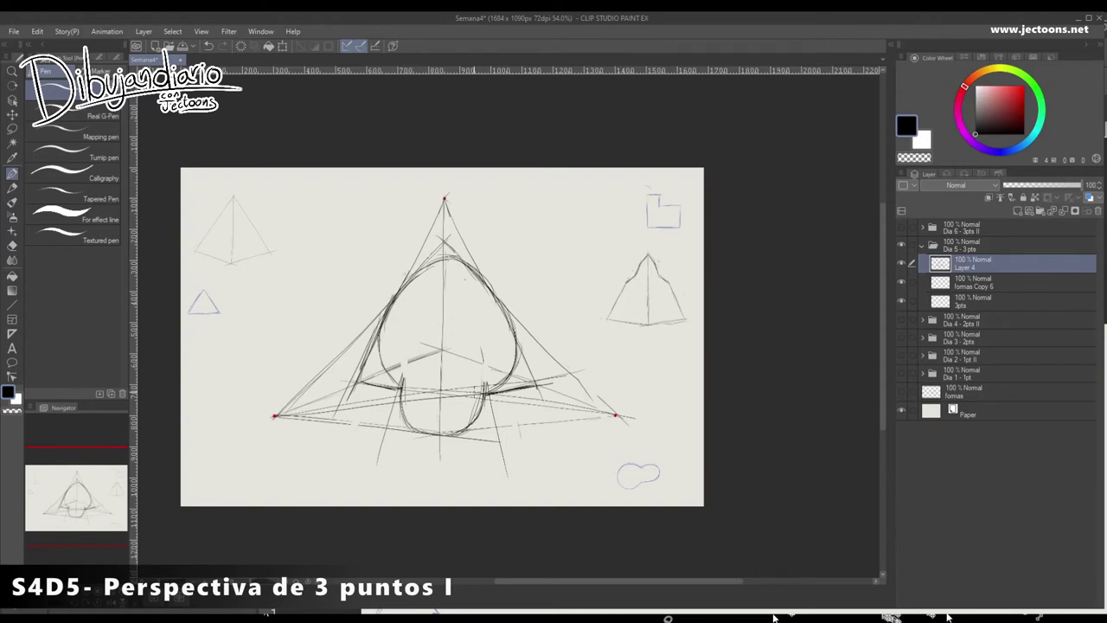
- Undo the tall rounded outline and the trimming of the U-shaped form
key("ctrl+z")
key("ctrl+z")
key("ctrl+z")
key("ctrl+z")
key("ctrl+z")
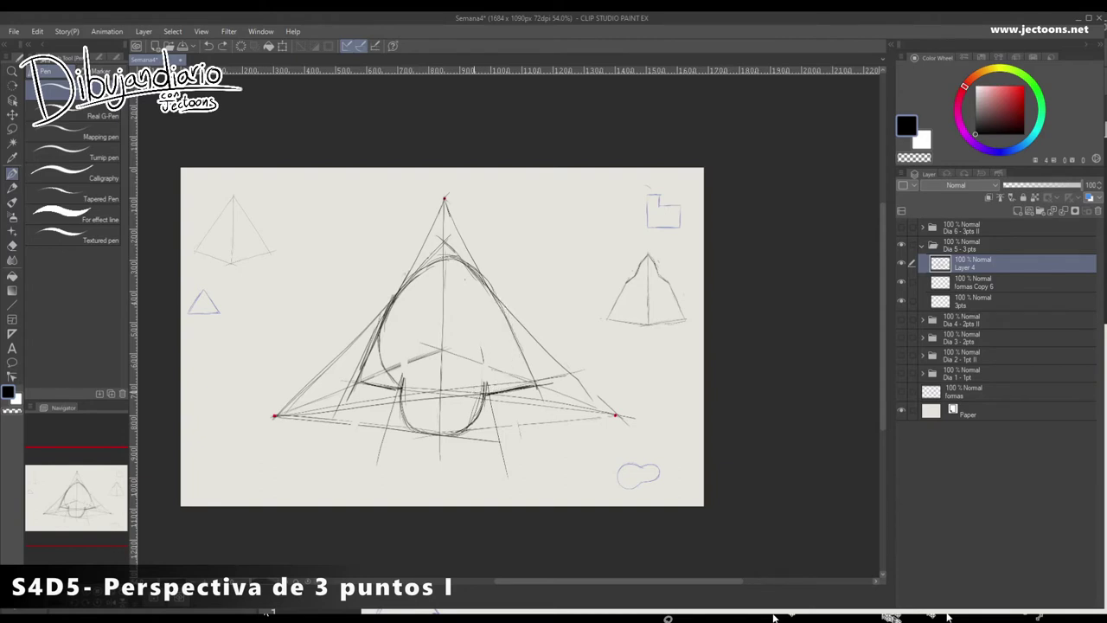
key("ctrl+z")
key("ctrl+z")
key("ctrl+z")
key("ctrl+z")
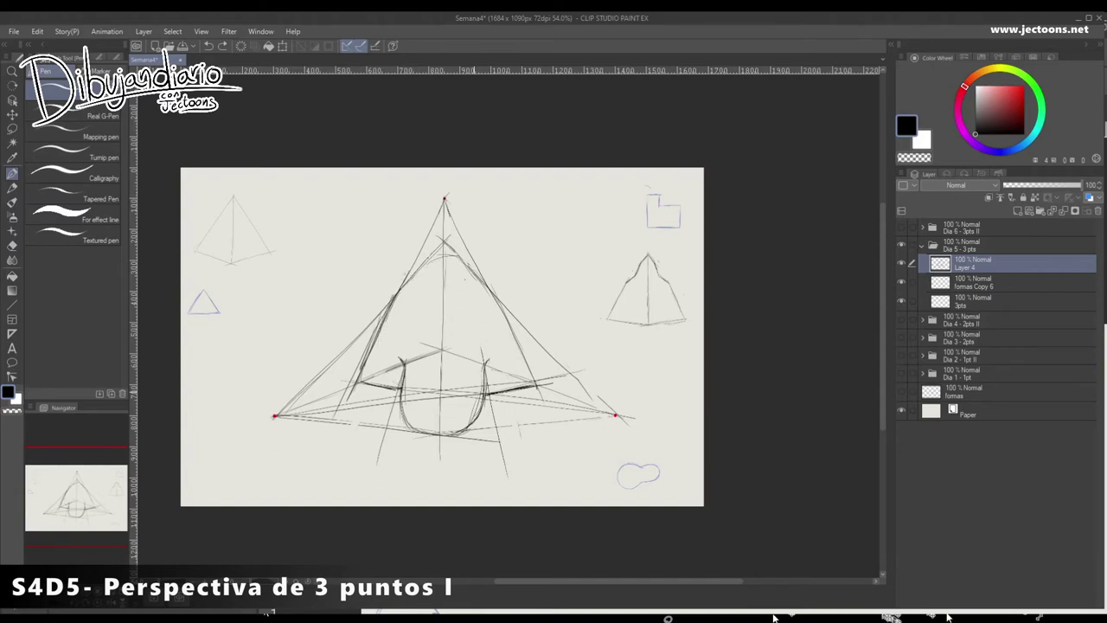
- Draw a lower crossing pair of guides from both side vanishing points and sketch a large circle beneath it around the U-shaped form's top
left_click_drag(274, 415, 463, 249)
mouse_move(274, 416)
left_mouse_down()
mouse_move(438, 271)
mouse_move(617, 419)
left_mouse_up()
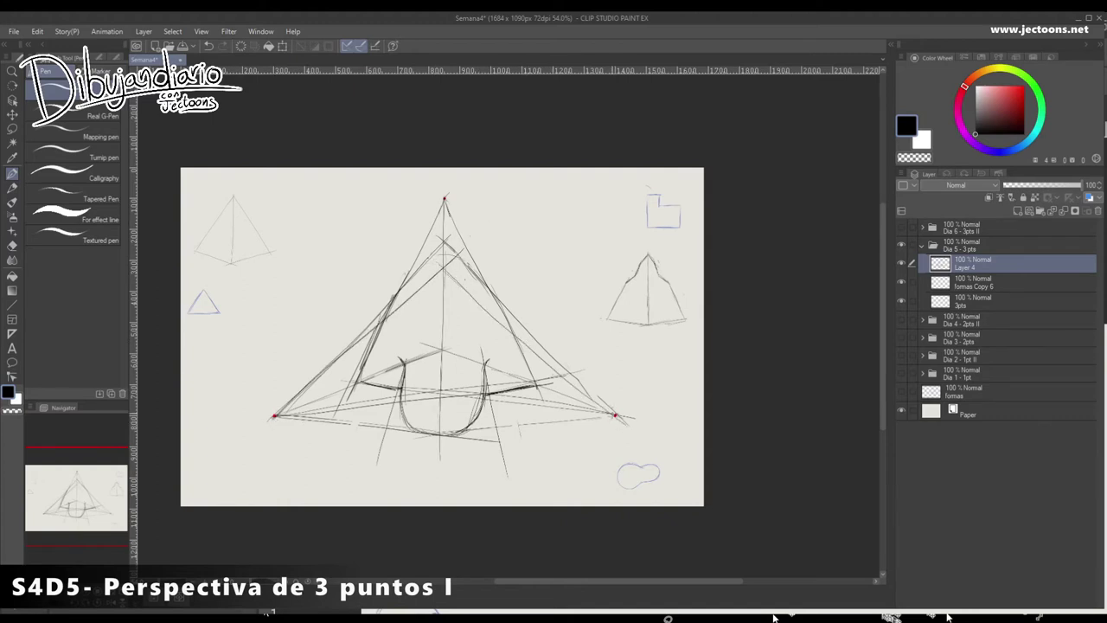
mouse_move(463, 287)
left_mouse_down()
mouse_move(433, 282)
mouse_move(400, 311)
mouse_move(386, 339)
mouse_move(417, 299)
mouse_move(386, 336)
mouse_move(384, 368)
mouse_move(397, 378)
left_mouse_up()
mouse_move(398, 306)
left_mouse_down()
mouse_move(386, 370)
mouse_move(405, 386)
left_mouse_up()
left_click_drag(393, 332, 401, 386)
mouse_move(395, 313)
left_mouse_down()
mouse_move(379, 365)
mouse_move(398, 384)
mouse_move(428, 287)
mouse_move(464, 285)
mouse_move(510, 353)
mouse_move(510, 382)
mouse_move(481, 389)
left_mouse_up()
left_click_drag(503, 327, 500, 384)
mouse_move(424, 291)
left_mouse_down()
mouse_move(500, 330)
mouse_move(478, 304)
mouse_move(507, 367)
mouse_move(501, 381)
left_mouse_up()
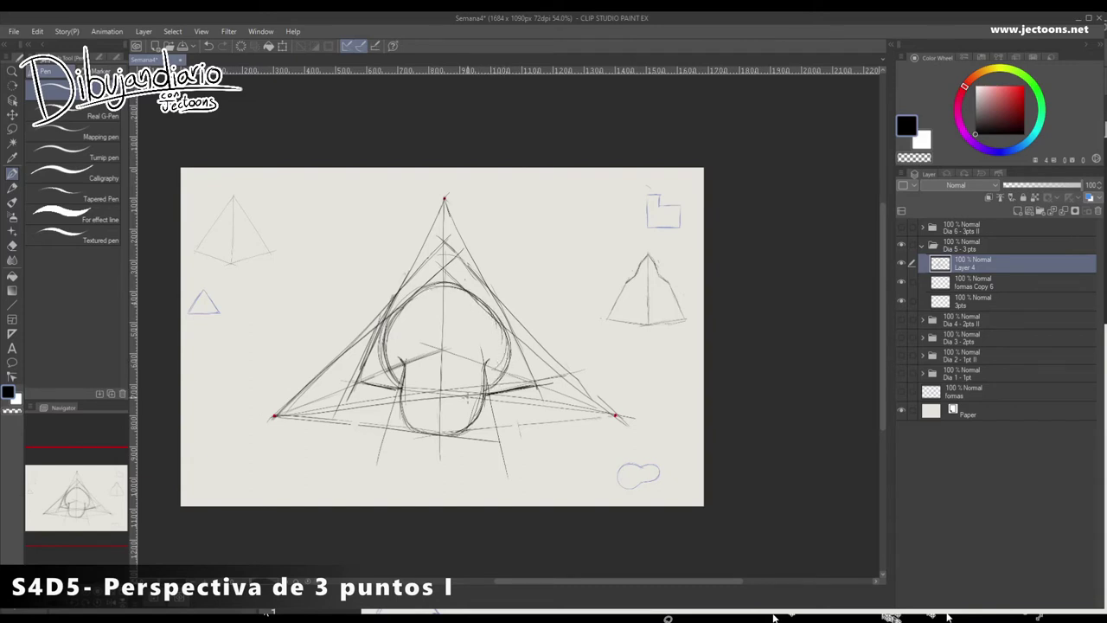
- Erase the construction lines inside the circle and the whole U-shaped form below it
mouse_move(447, 349)
left_mouse_down()
mouse_move(414, 360)
mouse_move(438, 342)
mouse_move(396, 364)
left_mouse_up()
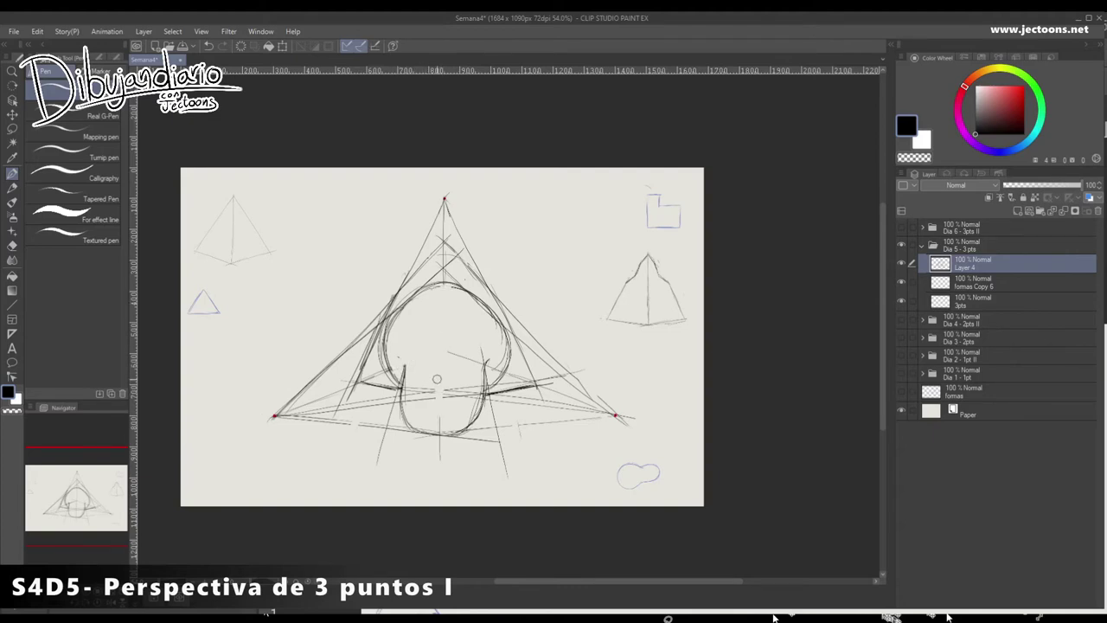
mouse_move(458, 353)
left_mouse_down()
mouse_move(458, 368)
mouse_move(501, 368)
left_mouse_up()
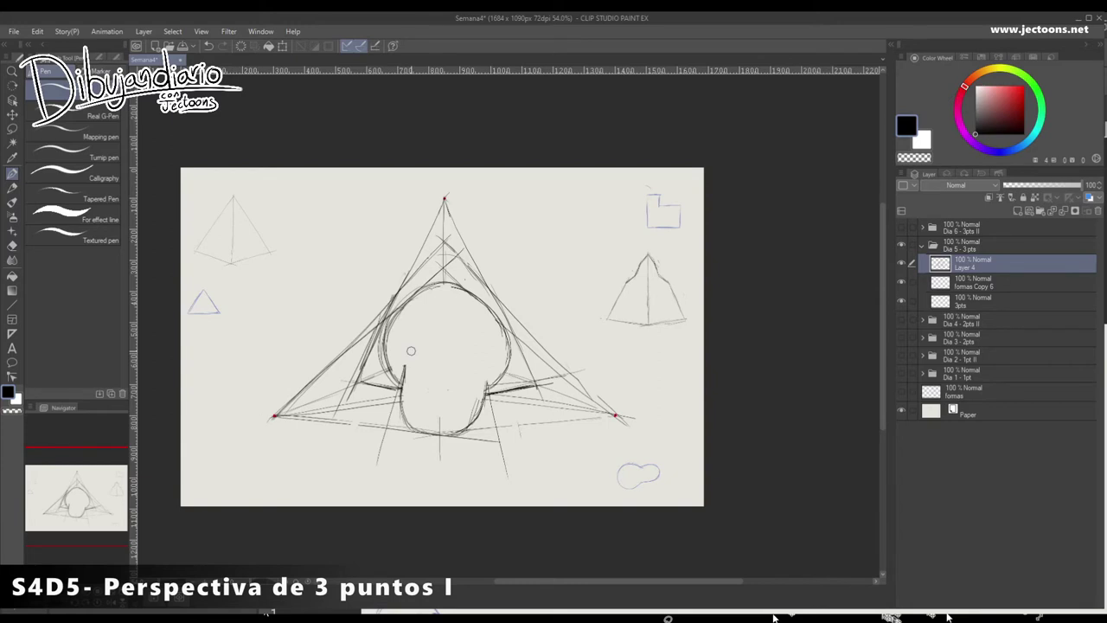
left_click_drag(406, 366, 411, 435)
left_click_drag(480, 370, 466, 431)
mouse_move(403, 361)
left_mouse_down()
mouse_move(407, 422)
mouse_move(424, 437)
mouse_move(445, 443)
mouse_move(476, 399)
left_mouse_up()
mouse_move(476, 415)
left_mouse_down()
mouse_move(455, 391)
mouse_move(420, 443)
mouse_move(456, 443)
left_mouse_up()
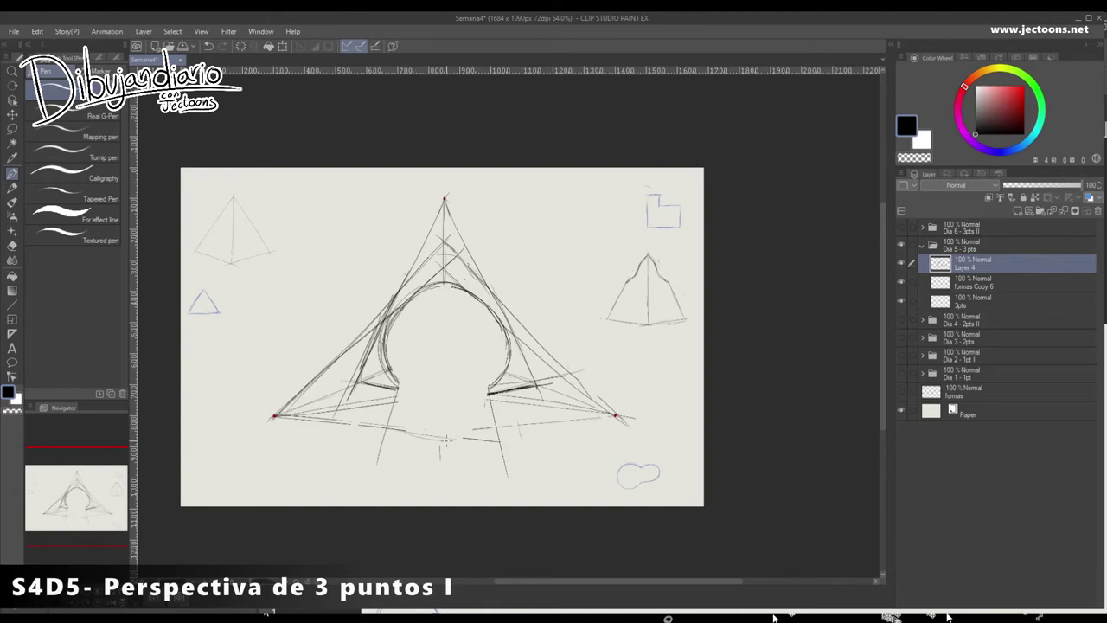
- Redraw the vertical axis, a narrower pair of side guides from the top vanishing point, and the base lines from both side vanishing points
left_click_drag(443, 370, 443, 450)
left_click_drag(446, 199, 399, 466)
left_click_drag(451, 251, 471, 378)
left_click_drag(444, 210, 470, 455)
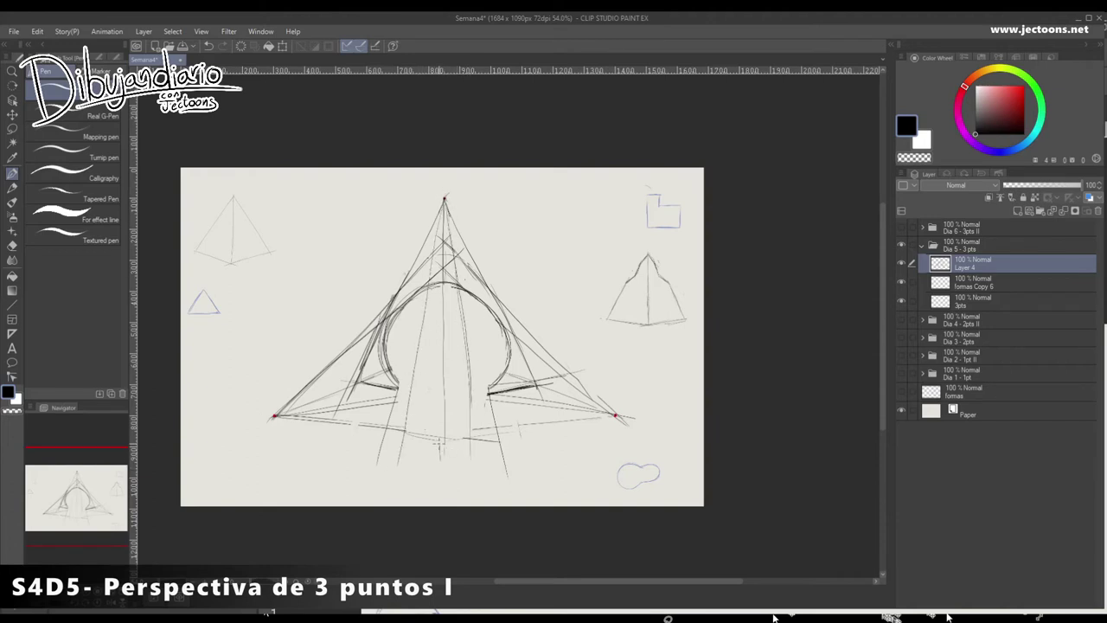
mouse_move(395, 431)
left_mouse_down()
mouse_move(465, 442)
mouse_move(585, 421)
left_mouse_up()
left_click_drag(429, 440, 586, 419)
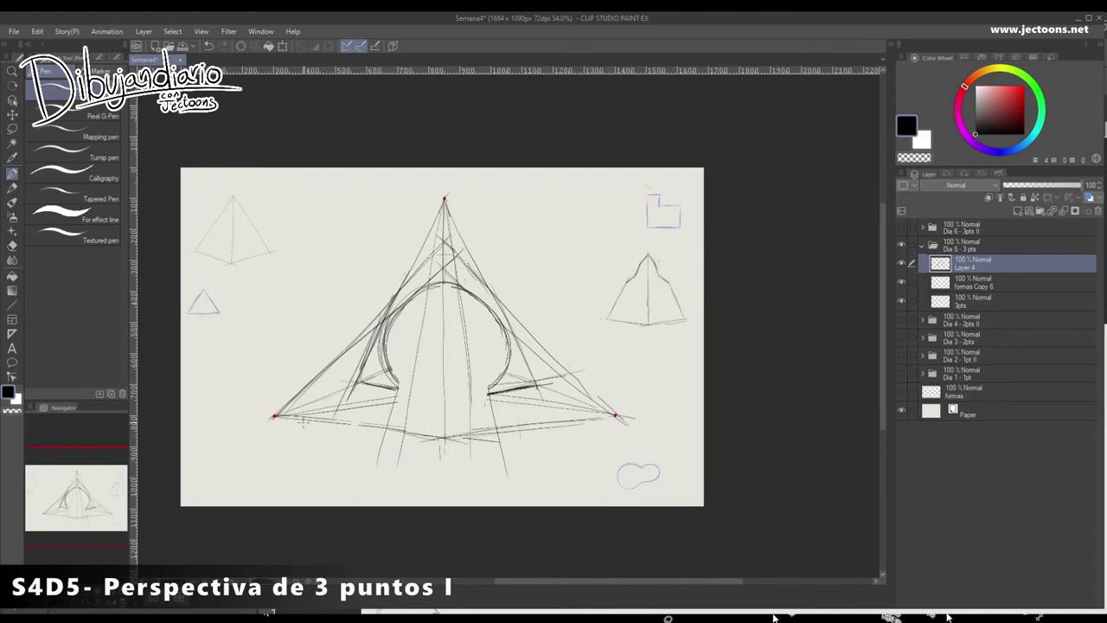
- Draw top guides from both side vanishing points for the narrower box and sketch a smaller U-shaped form inside it
left_click_drag(305, 413, 451, 380)
key("ctrl+z")
key("ctrl+z")
mouse_move(365, 396)
left_mouse_down()
mouse_move(457, 373)
mouse_move(526, 392)
left_mouse_up()
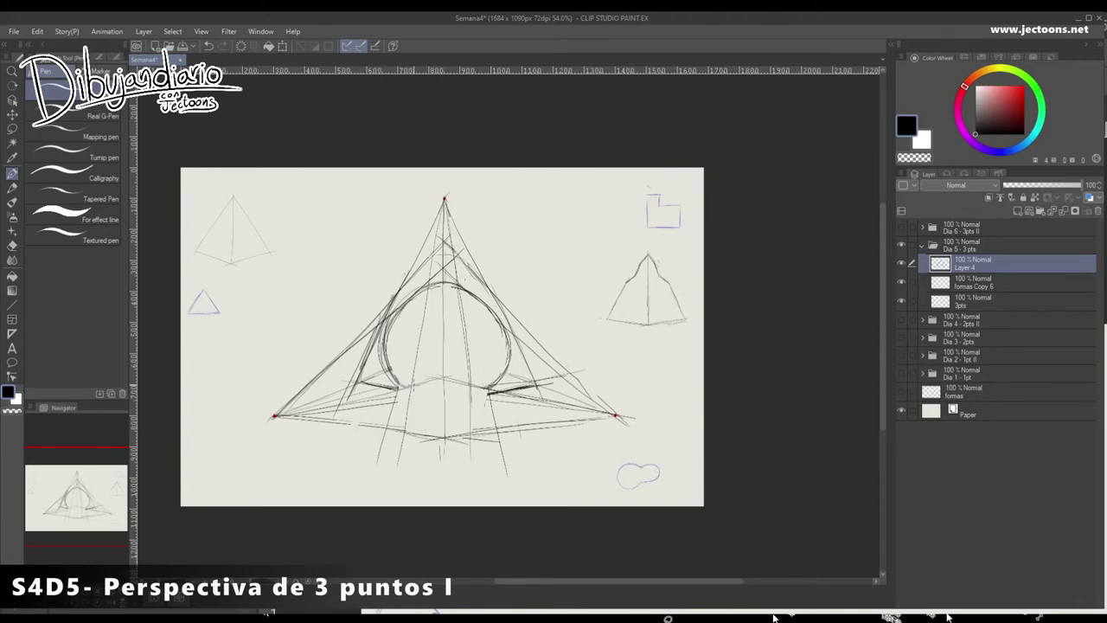
mouse_move(415, 378)
left_mouse_down()
mouse_move(411, 408)
mouse_move(449, 443)
mouse_move(481, 390)
mouse_move(474, 426)
left_mouse_up()
left_click_drag(481, 384, 449, 439)
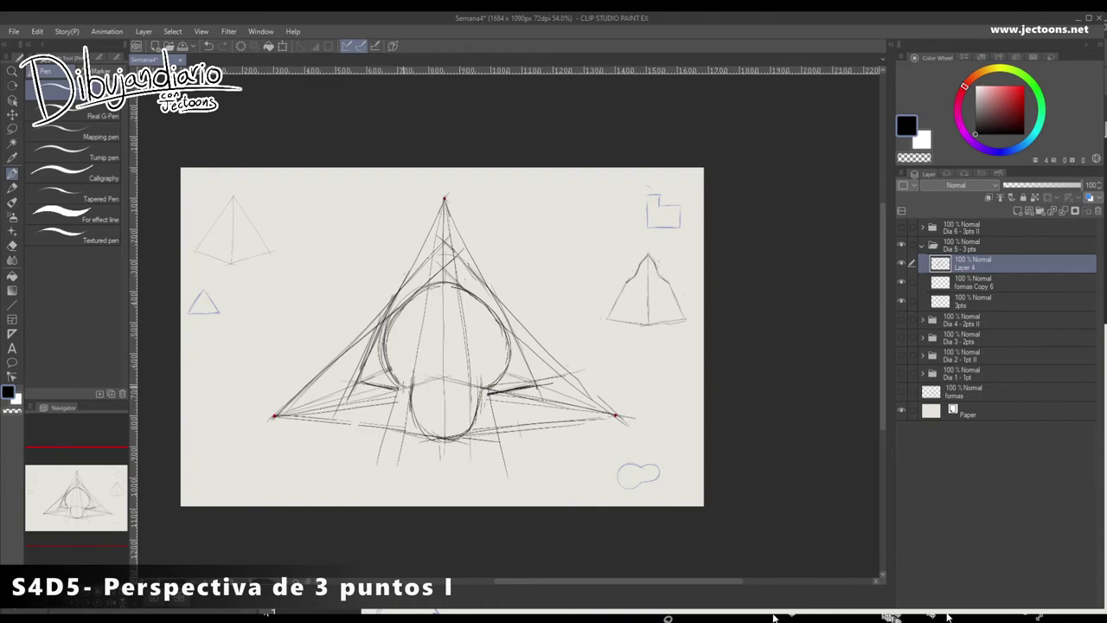
- Erase the perspective guides around the double-circle form and darken the outline of its large cap and narrow stem
mouse_move(443, 200)
left_mouse_down()
mouse_move(393, 233)
mouse_move(502, 236)
mouse_move(504, 253)
mouse_move(396, 295)
mouse_move(373, 346)
mouse_move(377, 389)
mouse_move(392, 388)
mouse_move(357, 363)
mouse_move(327, 377)
mouse_move(329, 358)
mouse_move(351, 354)
mouse_move(310, 435)
mouse_move(327, 427)
mouse_move(335, 384)
mouse_move(350, 383)
mouse_move(359, 441)
mouse_move(359, 371)
mouse_move(380, 426)
mouse_move(403, 420)
mouse_move(389, 402)
mouse_move(375, 421)
mouse_move(375, 449)
mouse_move(393, 436)
mouse_move(393, 475)
mouse_move(373, 430)
mouse_move(405, 428)
mouse_move(422, 451)
mouse_move(424, 301)
mouse_move(435, 309)
mouse_move(441, 416)
mouse_move(457, 384)
mouse_move(470, 391)
mouse_move(464, 423)
mouse_move(467, 363)
mouse_move(444, 379)
mouse_move(467, 348)
mouse_move(460, 302)
mouse_move(439, 301)
mouse_move(432, 433)
left_mouse_up()
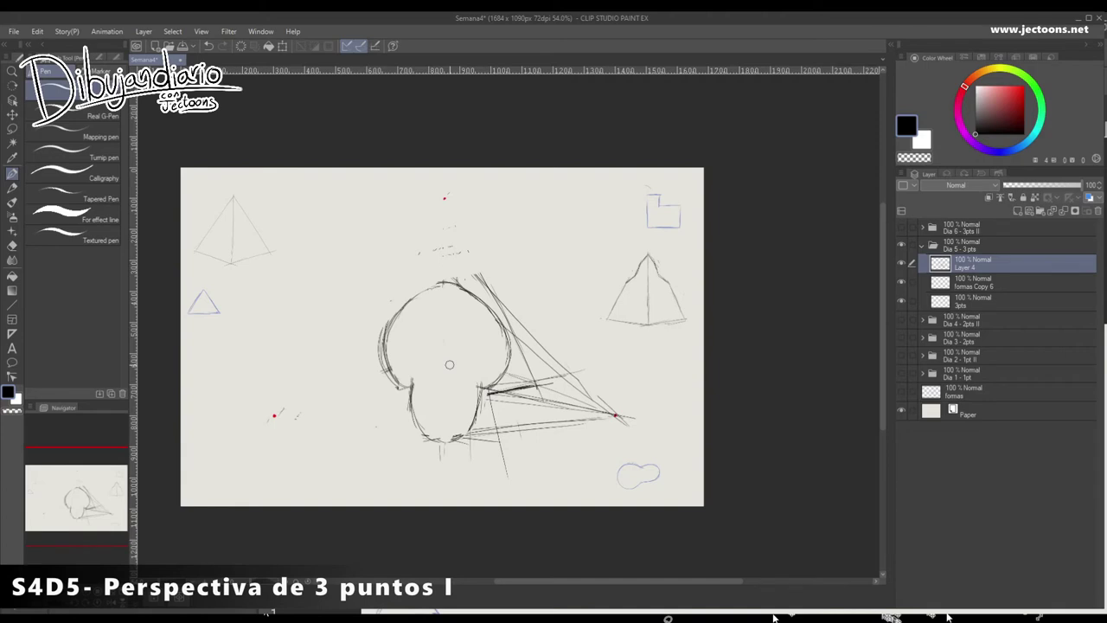
mouse_move(400, 383)
left_mouse_down()
mouse_move(389, 332)
mouse_move(437, 286)
mouse_move(462, 291)
mouse_move(393, 318)
mouse_move(479, 302)
mouse_move(499, 366)
left_mouse_up()
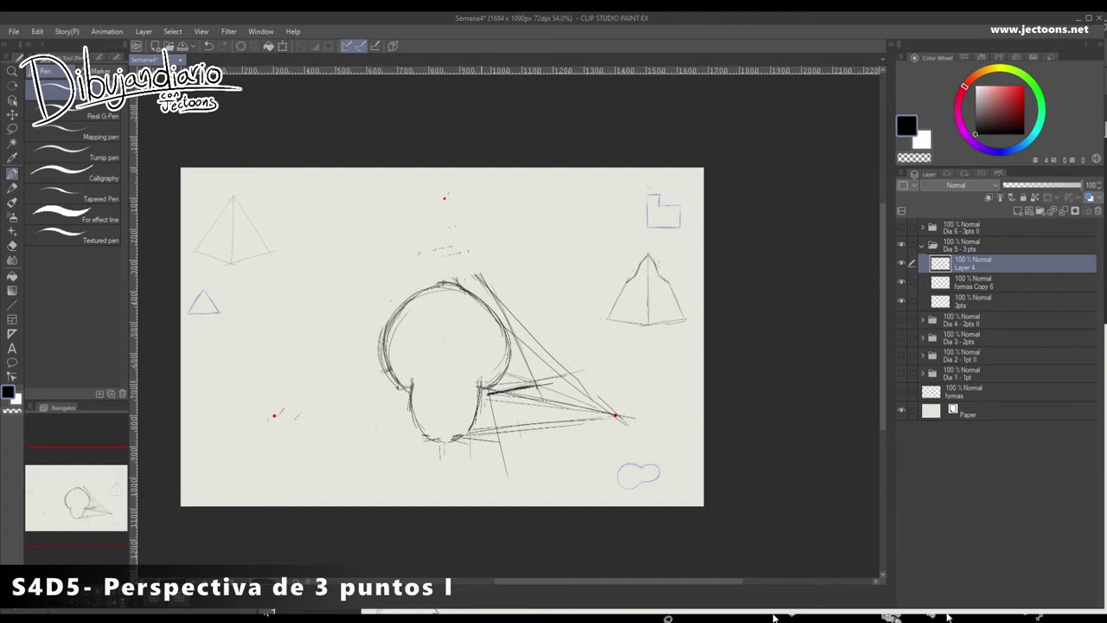
mouse_move(481, 390)
left_mouse_down()
mouse_move(511, 360)
mouse_move(507, 346)
left_mouse_up()
left_click_drag(403, 379, 417, 400)
left_click_drag(396, 375, 386, 325)
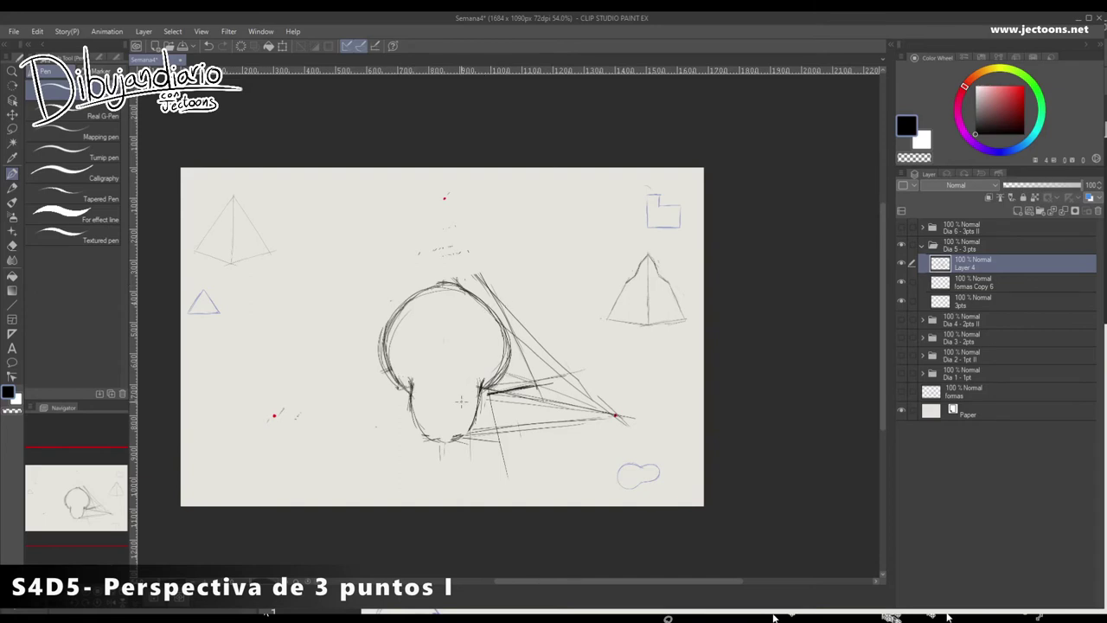
mouse_move(459, 246)
left_mouse_down()
mouse_move(431, 251)
mouse_move(503, 295)
mouse_move(515, 378)
mouse_move(468, 445)
mouse_move(498, 412)
mouse_move(502, 445)
mouse_move(530, 391)
mouse_move(550, 337)
mouse_move(528, 324)
mouse_move(514, 414)
mouse_move(497, 428)
mouse_move(527, 407)
mouse_move(586, 411)
mouse_move(585, 426)
mouse_move(540, 429)
mouse_move(623, 404)
mouse_move(574, 383)
mouse_move(468, 498)
left_mouse_up()
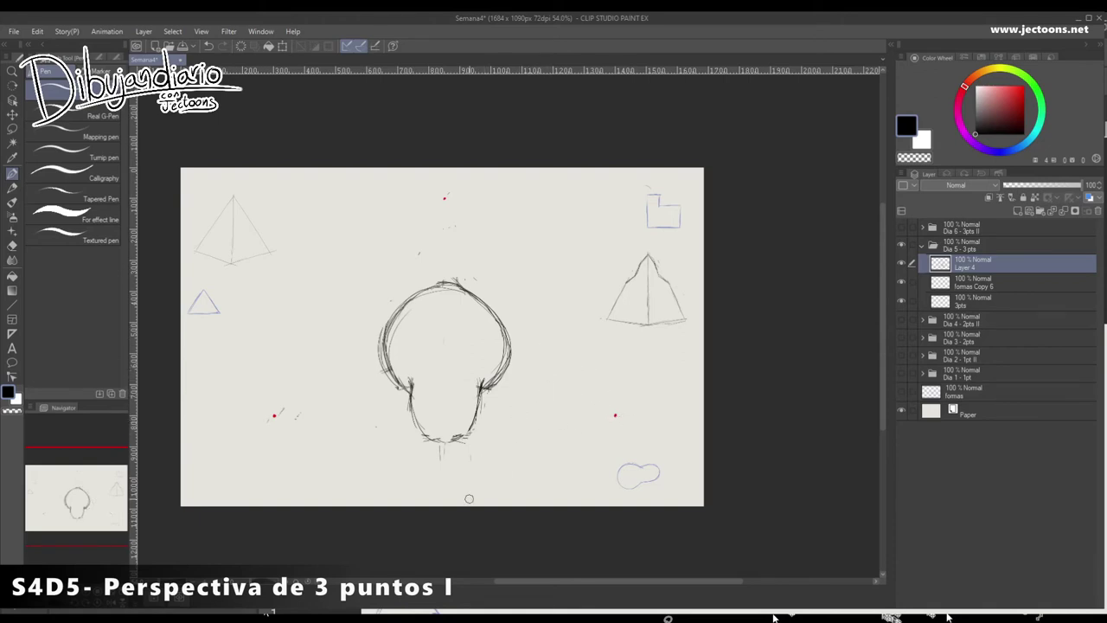
- Shade the cap's lower part with fanning hatch lines and the stem with lengthwise hatching
mouse_move(394, 384)
left_mouse_down()
mouse_move(406, 372)
mouse_move(393, 355)
mouse_move(417, 378)
mouse_move(415, 351)
mouse_move(431, 375)
left_mouse_up()
mouse_move(432, 333)
left_mouse_down()
mouse_move(443, 372)
mouse_move(452, 338)
mouse_move(467, 346)
mouse_move(463, 367)
mouse_move(476, 341)
mouse_move(483, 379)
mouse_move(500, 345)
mouse_move(498, 374)
left_mouse_up()
mouse_move(413, 379)
left_mouse_down()
mouse_move(419, 417)
mouse_move(425, 371)
mouse_move(433, 422)
mouse_move(436, 388)
mouse_move(443, 422)
mouse_move(446, 374)
mouse_move(457, 373)
mouse_move(467, 431)
mouse_move(475, 396)
left_mouse_up()
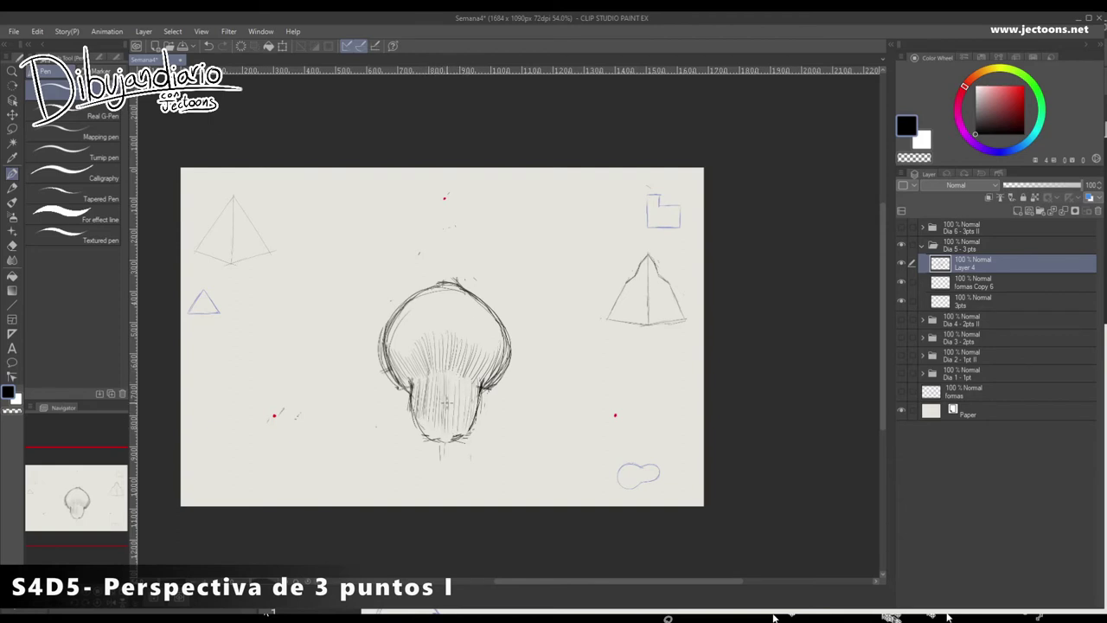
- Erase the stray marks around the shaded form and tidy the outer edges of its cap and stem
mouse_move(483, 297)
left_mouse_down()
mouse_move(429, 291)
mouse_move(400, 312)
left_mouse_up()
mouse_move(496, 379)
left_mouse_down()
mouse_move(460, 292)
mouse_move(427, 284)
mouse_move(465, 281)
mouse_move(420, 260)
mouse_move(465, 195)
mouse_move(295, 403)
mouse_move(299, 412)
left_mouse_up()
left_click_drag(388, 377, 382, 344)
mouse_move(393, 405)
left_mouse_down()
mouse_move(419, 449)
mouse_move(455, 448)
mouse_move(447, 463)
mouse_move(436, 449)
mouse_move(478, 448)
left_mouse_up()
left_click_drag(490, 392, 510, 331)
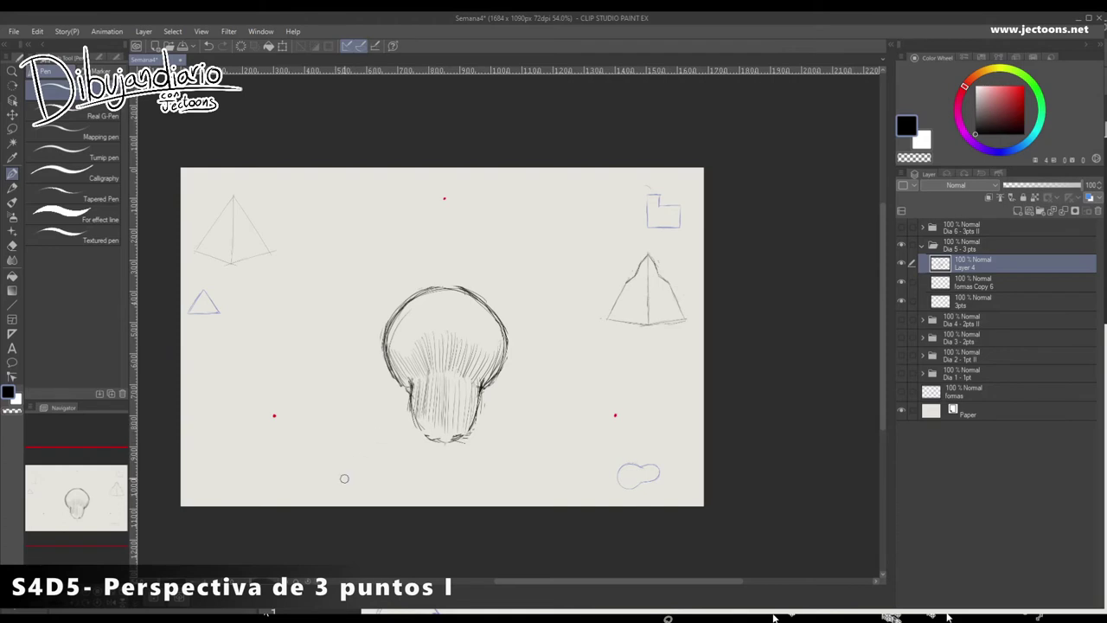
- Sample the dark outline colour, then redraw the stem's contour with a curved upper edge and deepen its shading
left_click(394, 378, "alt")
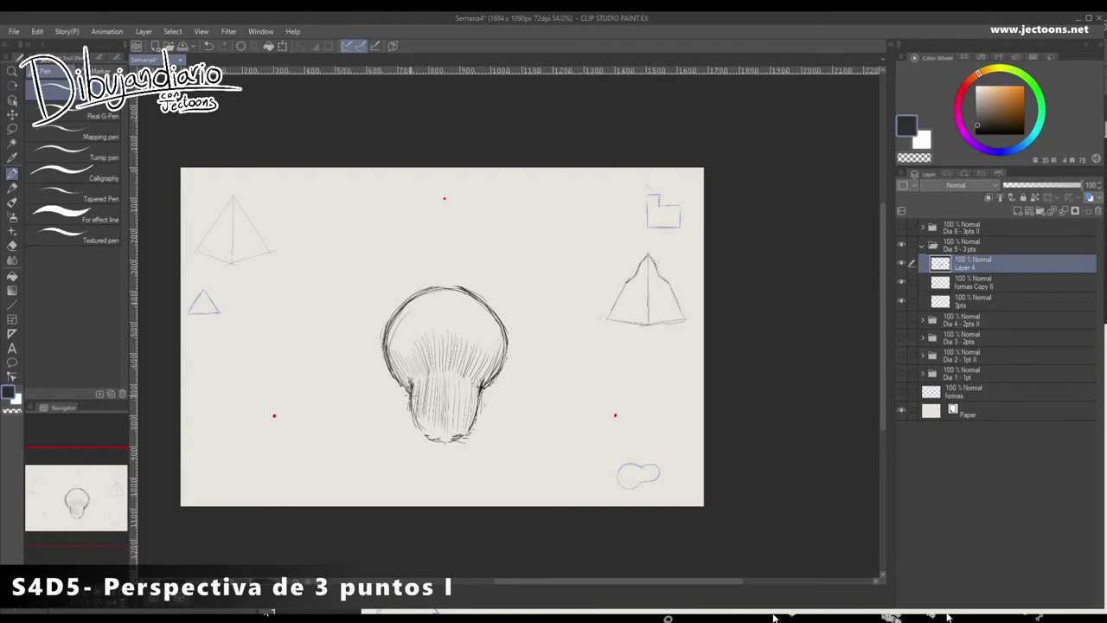
left_click_drag(408, 394, 414, 410)
left_click_drag(424, 434, 437, 438)
mouse_move(418, 383)
left_mouse_down()
mouse_move(411, 394)
mouse_move(438, 398)
mouse_move(467, 378)
mouse_move(448, 374)
left_mouse_up()
mouse_move(415, 417)
left_mouse_down()
mouse_move(425, 433)
mouse_move(460, 436)
left_mouse_up()
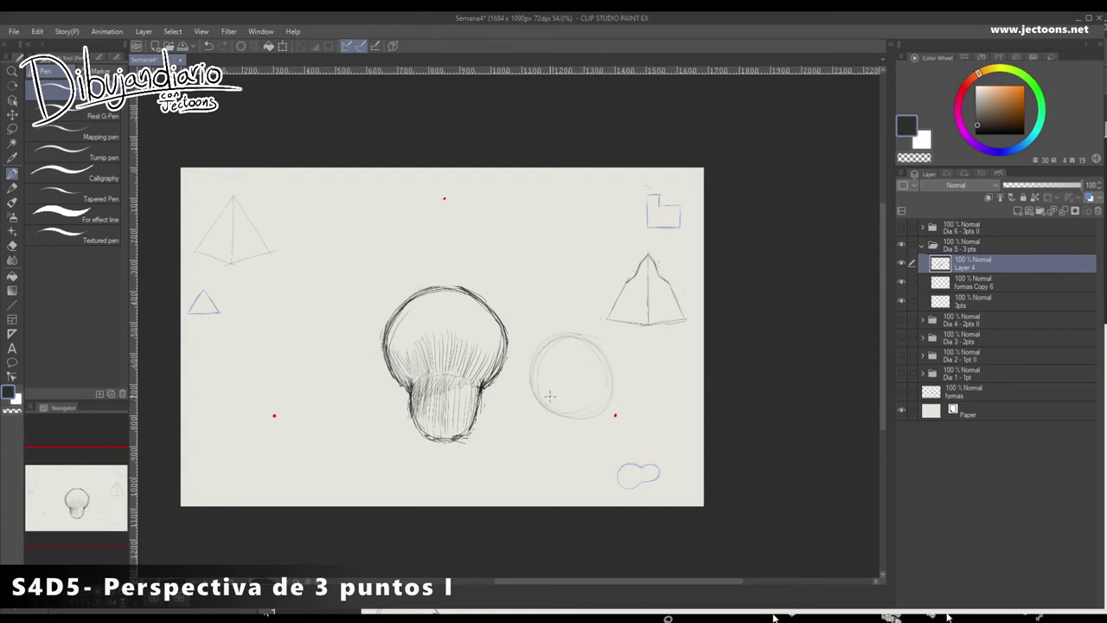
mouse_move(547, 397)
left_mouse_down()
mouse_move(546, 432)
mouse_move(591, 403)
mouse_move(583, 435)
left_mouse_up()
left_click_drag(548, 398, 545, 436)
left_click_drag(583, 396, 579, 435)
mouse_move(588, 413)
left_mouse_down()
mouse_move(556, 411)
mouse_move(564, 443)
left_mouse_up()
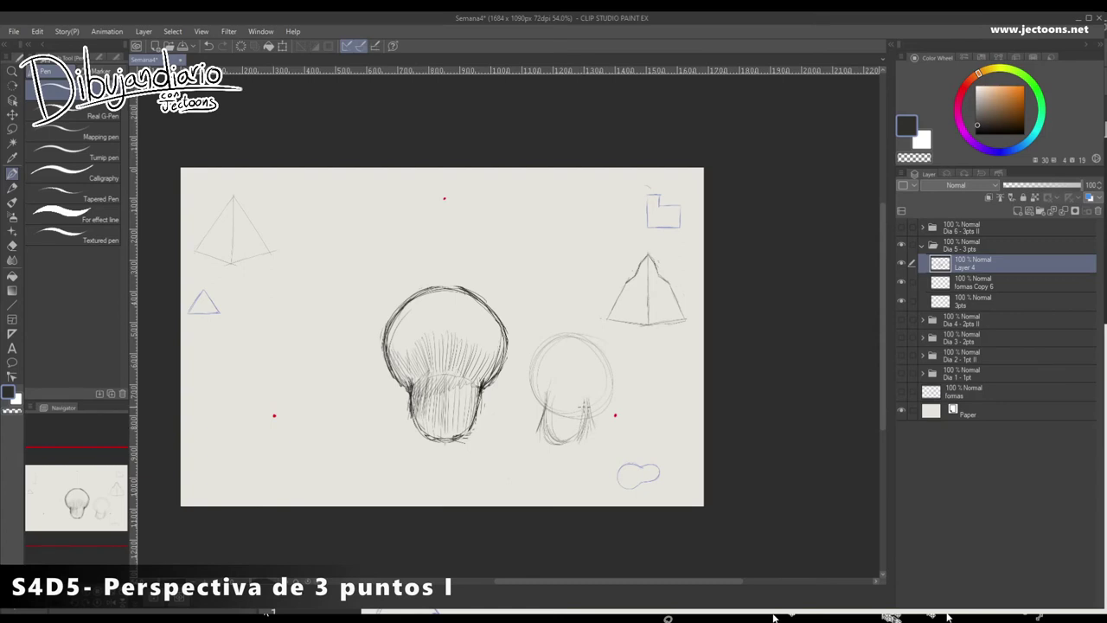
mouse_move(572, 339)
left_mouse_down()
mouse_move(535, 346)
mouse_move(600, 337)
mouse_move(637, 351)
left_mouse_up()
mouse_move(536, 365)
left_mouse_down()
mouse_move(547, 388)
mouse_move(620, 403)
mouse_move(574, 439)
mouse_move(605, 414)
mouse_move(540, 399)
mouse_move(557, 377)
mouse_move(528, 434)
left_mouse_up()
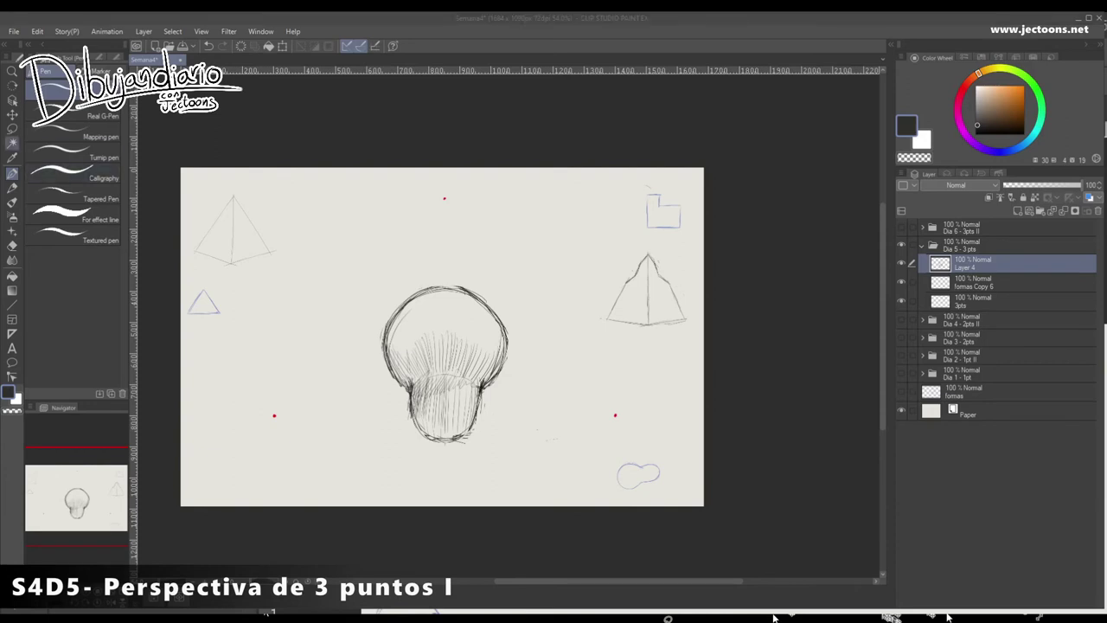
- Lasso the shaded double-circle form, shrink it and place it just above its blue reference shape, then deselect
left_click(11, 132)
mouse_move(454, 256)
left_mouse_down()
mouse_move(351, 410)
mouse_move(450, 253)
left_mouse_up()
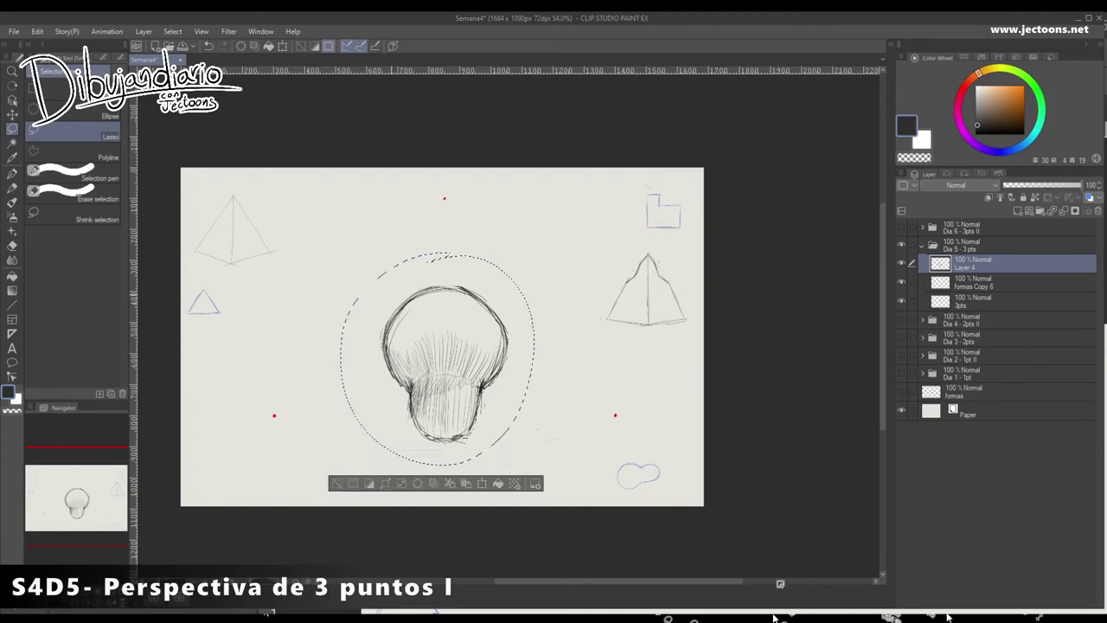
key("ctrl+t")
left_click_drag(535, 251, 429, 367)
left_click_drag(386, 416, 663, 417)
left_click_drag(706, 370, 699, 379)
left_click_drag(659, 421, 661, 423)
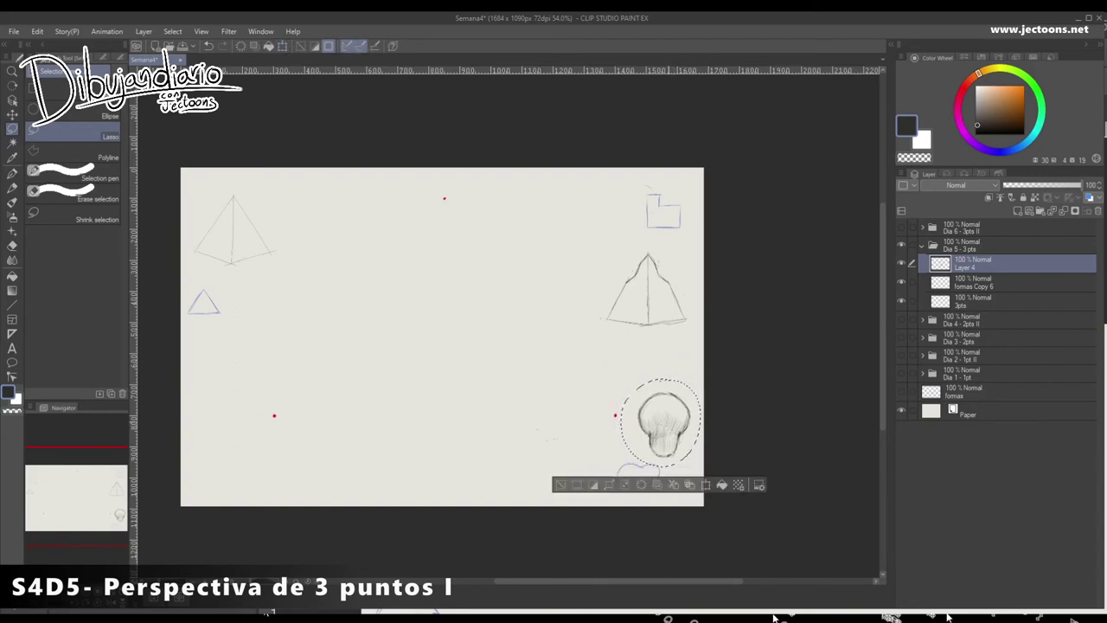
key("Return")
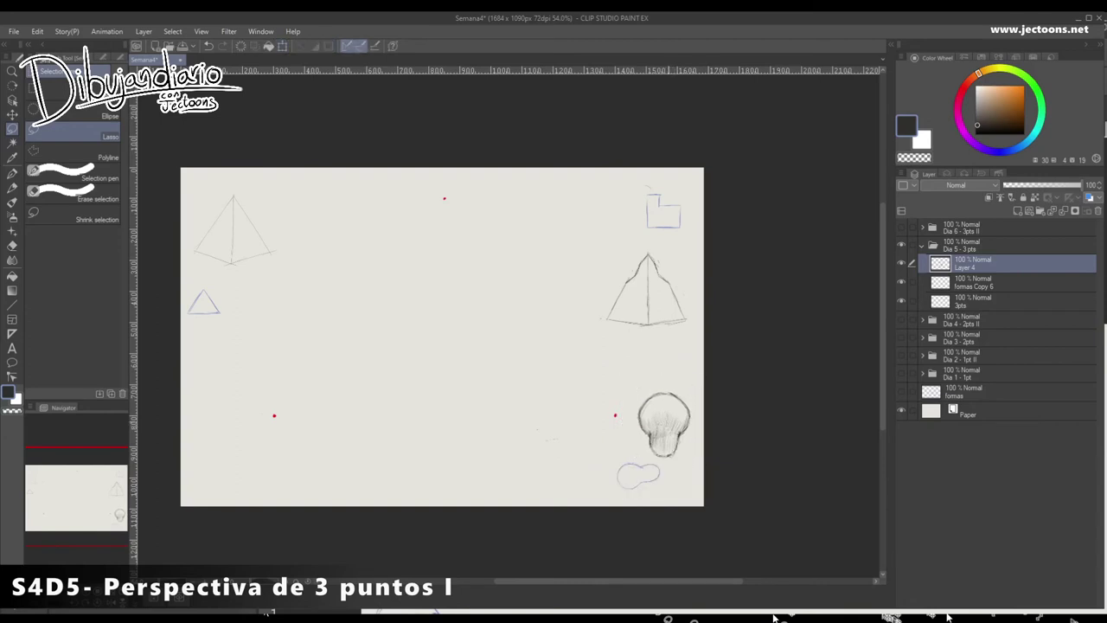
key("p")
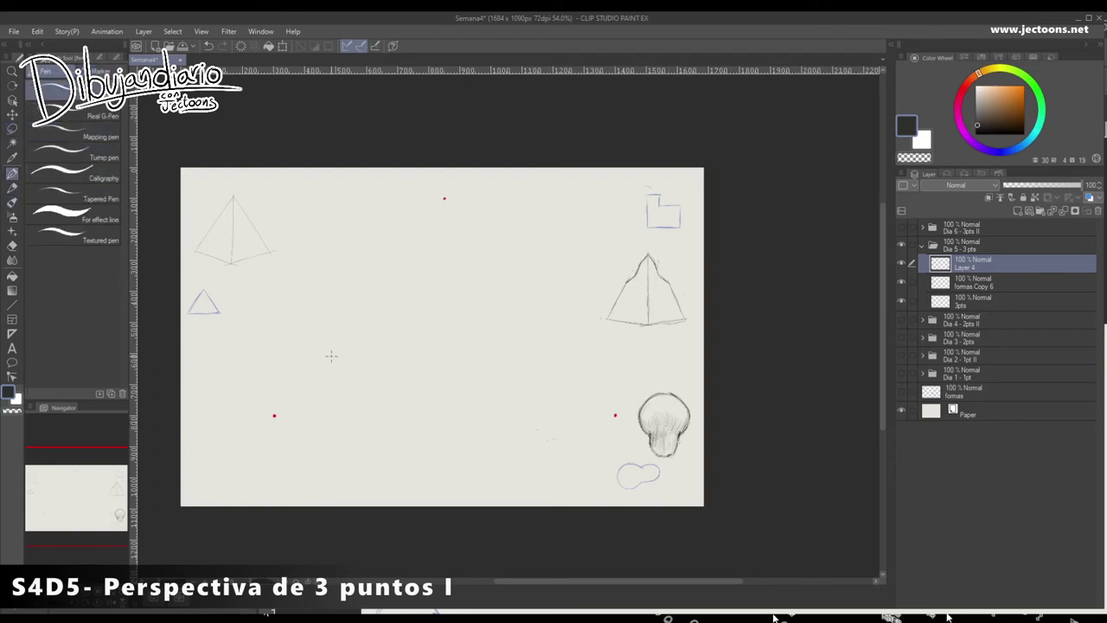
mouse_move(274, 415)
left_mouse_down()
mouse_move(447, 192)
mouse_move(607, 396)
left_mouse_up()
key("ctrl+z")
key("ctrl+z")
key("ctrl+z")
key("ctrl+z")
key("ctrl+z")
key("ctrl+z")
- Draw base lines from both side vanishing points and a vertical axis from the top vanishing point down to their crossing
left_click_drag(289, 416, 461, 434)
left_click_drag(515, 423, 441, 434)
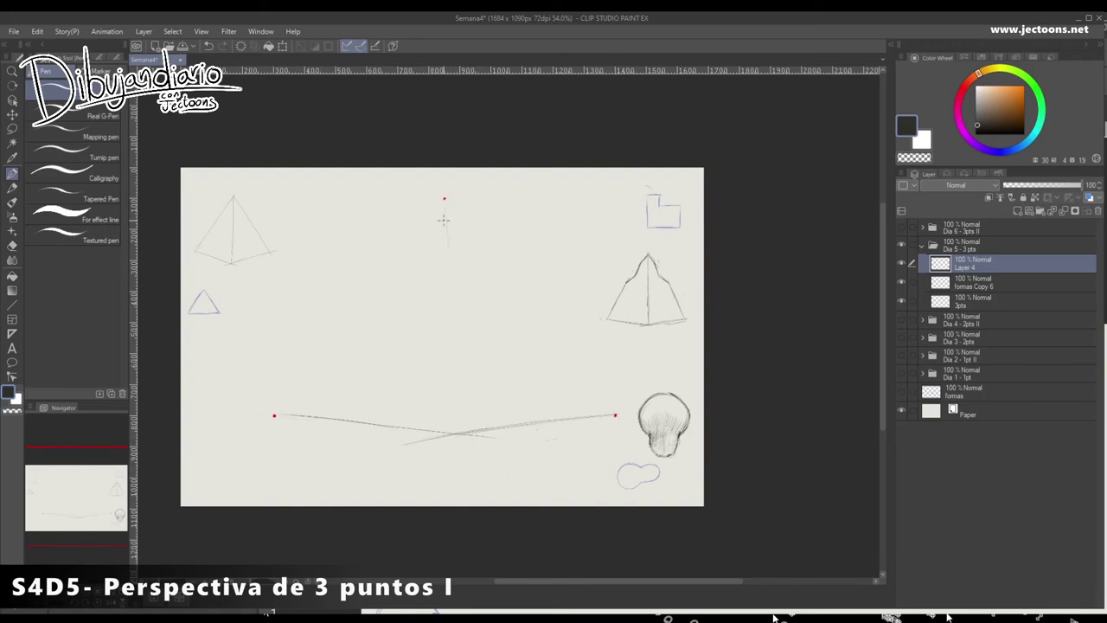
left_click_drag(446, 205, 447, 442)
mouse_move(483, 432)
left_mouse_down()
mouse_move(469, 439)
mouse_move(629, 416)
mouse_move(397, 442)
mouse_move(606, 416)
mouse_move(450, 432)
left_mouse_up()
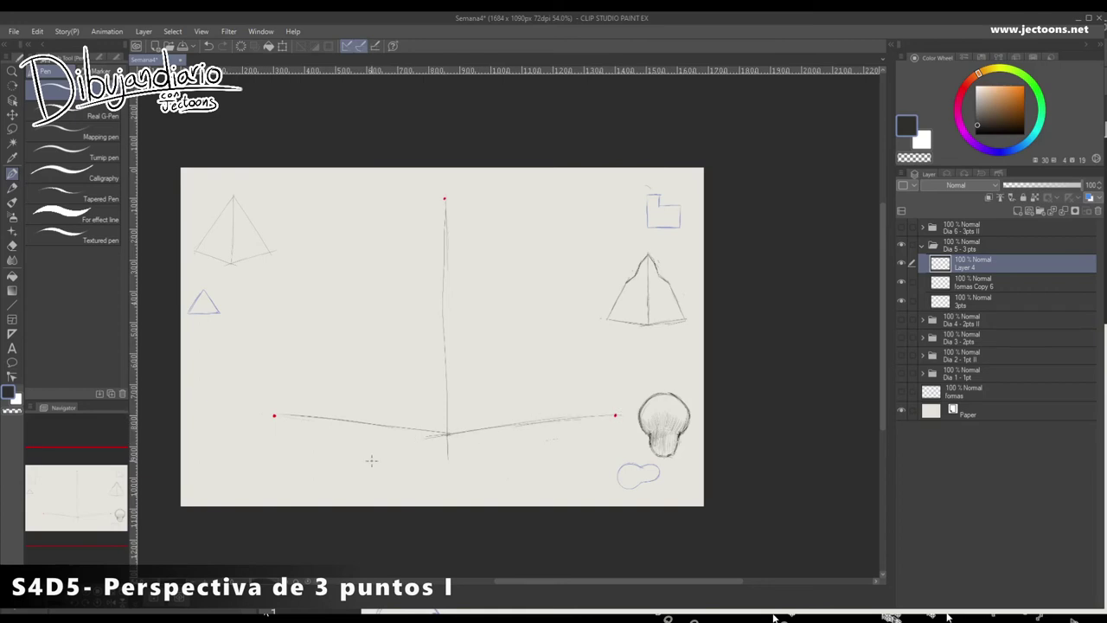
- Draw two side guides from the top vanishing point, spreading down to the base lines on either side of the axis
left_click_drag(443, 204, 409, 307)
left_click_drag(424, 269, 408, 319)
mouse_move(434, 240)
left_mouse_down()
mouse_move(375, 436)
mouse_move(393, 335)
mouse_move(450, 228)
mouse_move(446, 209)
mouse_move(504, 439)
left_mouse_up()
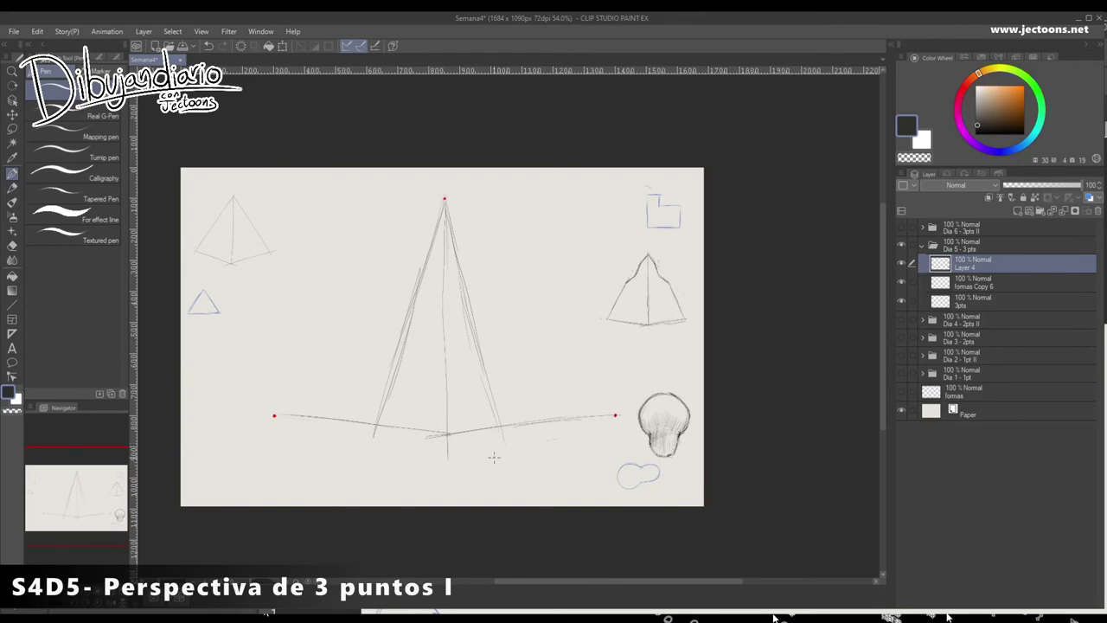
- Draw three levels of guides from both side vanishing points, meeting at the waist, shoulder and top heights of the axis
mouse_move(274, 416)
left_mouse_down()
mouse_move(444, 329)
mouse_move(425, 345)
mouse_move(424, 331)
mouse_move(618, 416)
left_mouse_up()
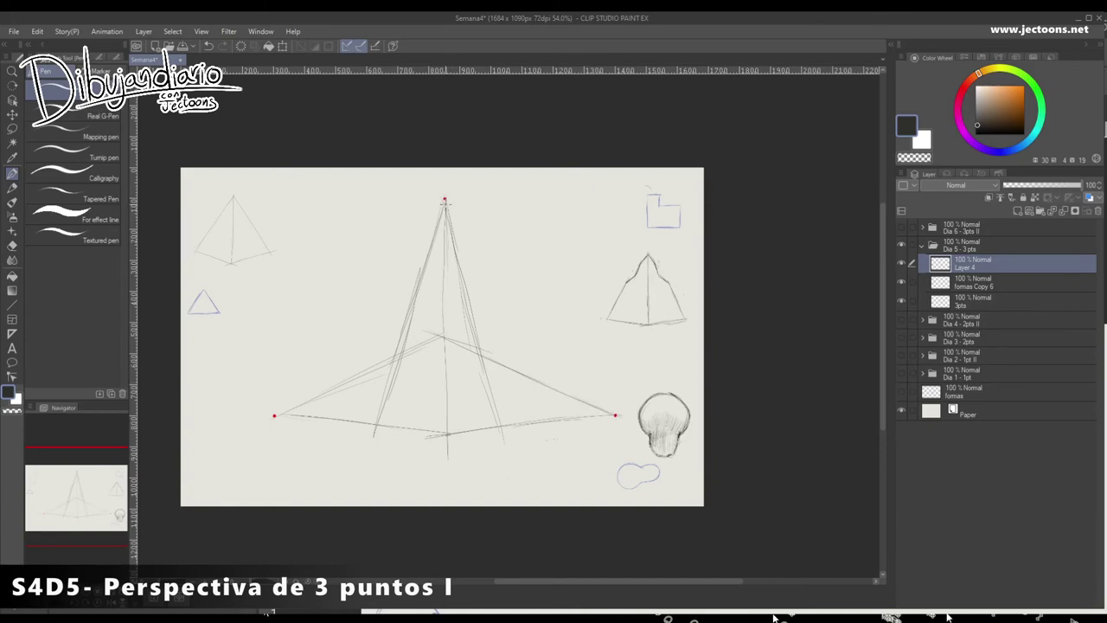
left_click_drag(274, 415, 406, 315)
mouse_move(350, 355)
left_mouse_down()
mouse_move(448, 281)
mouse_move(500, 322)
left_mouse_up()
left_click_drag(444, 286, 616, 417)
left_click_drag(490, 312, 441, 285)
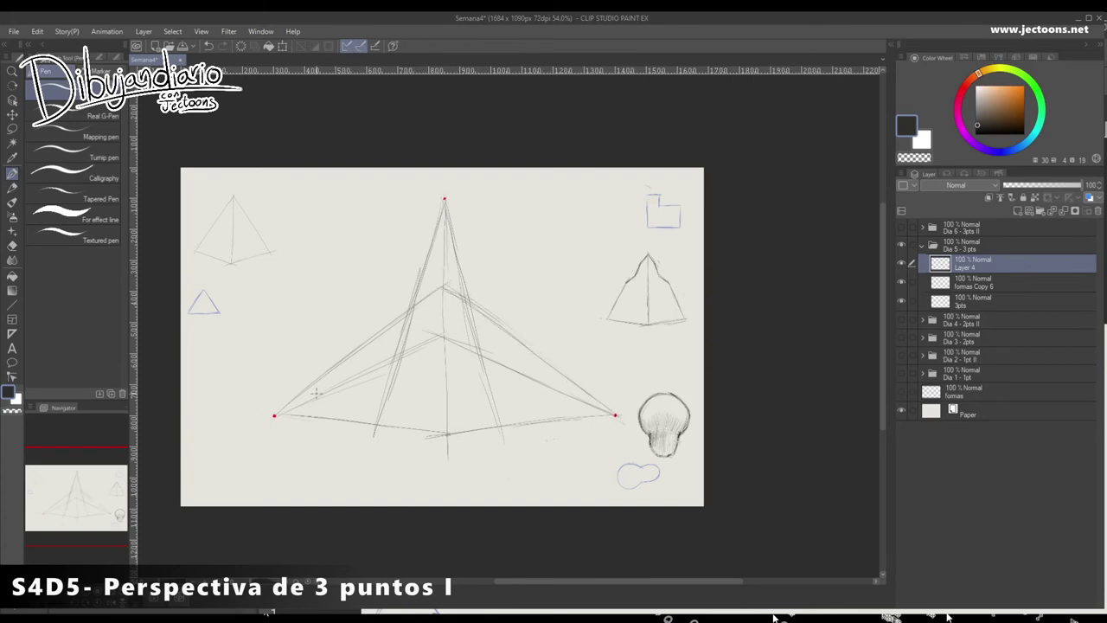
left_click_drag(269, 415, 404, 288)
left_click_drag(448, 245, 585, 389)
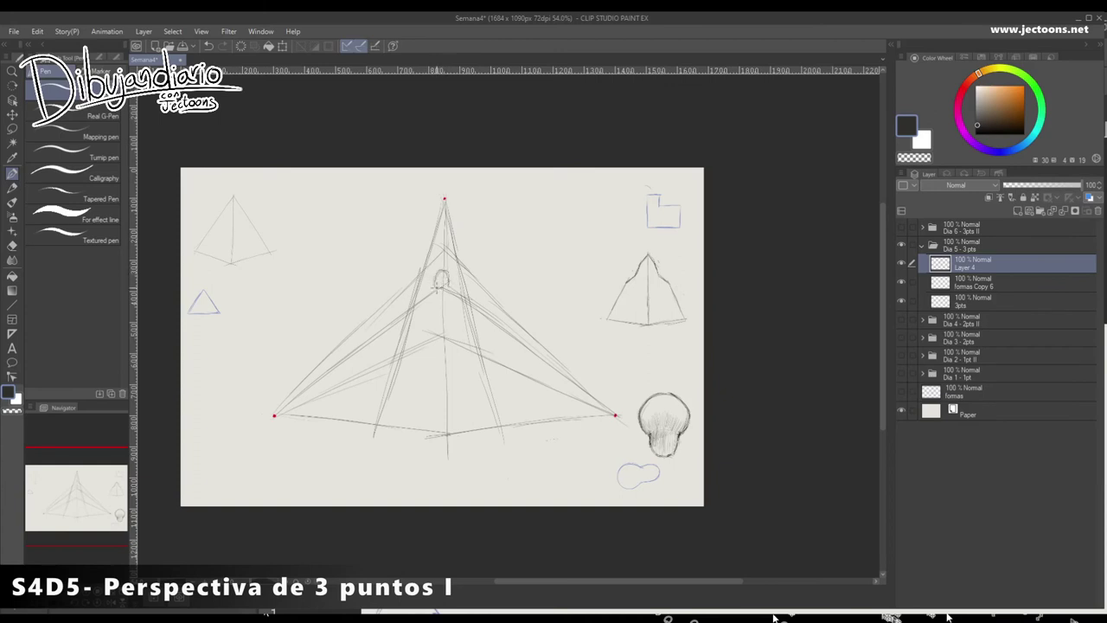
- Sketch a human figure's raised arm, torso, waist curve and lowered upper arm around the head on the vertical axis
left_click_drag(441, 272, 451, 238)
mouse_move(449, 289)
left_mouse_down()
mouse_move(453, 250)
mouse_move(462, 325)
left_mouse_up()
mouse_move(462, 301)
left_mouse_down()
mouse_move(455, 342)
mouse_move(462, 333)
mouse_move(437, 304)
left_mouse_up()
left_click_drag(432, 298, 432, 320)
left_click_drag(437, 292, 431, 332)
mouse_move(426, 297)
left_mouse_down()
mouse_move(439, 296)
mouse_move(421, 344)
mouse_move(456, 329)
mouse_move(431, 311)
mouse_move(450, 289)
mouse_move(432, 282)
mouse_move(443, 306)
mouse_move(419, 318)
mouse_move(407, 354)
left_mouse_up()
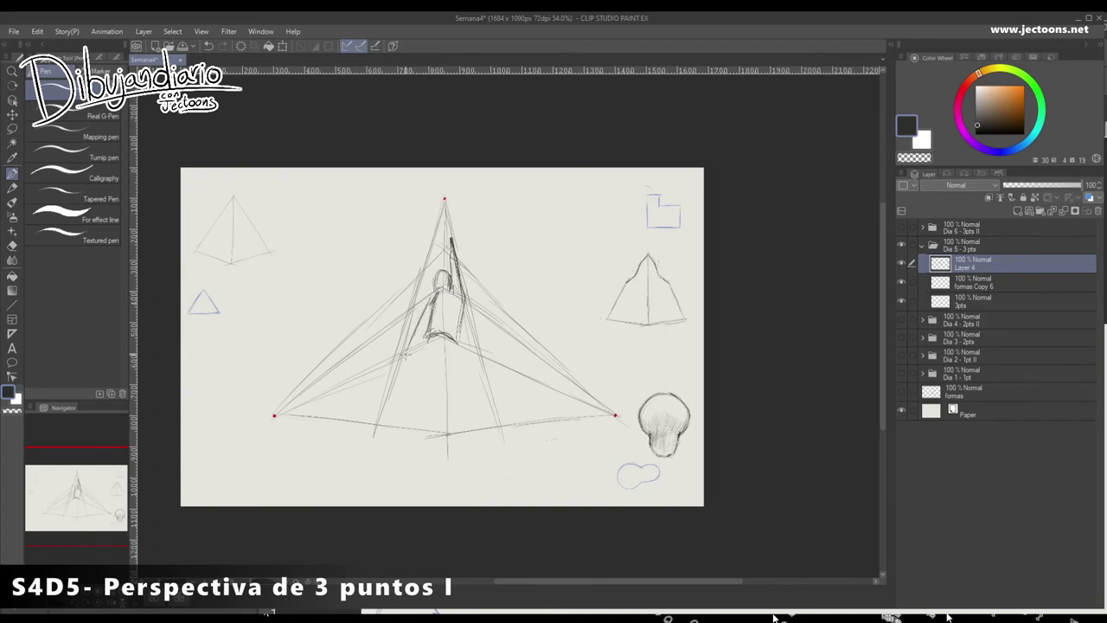
- Extend the figure's lowered arm and sketch the outer contour from the waist down along the flaring leg
mouse_move(444, 291)
left_mouse_down()
mouse_move(461, 311)
mouse_move(398, 388)
left_mouse_up()
mouse_move(427, 336)
left_mouse_down()
mouse_move(390, 407)
mouse_move(397, 381)
mouse_move(451, 365)
mouse_move(470, 395)
left_mouse_up()
left_click_drag(459, 346, 467, 420)
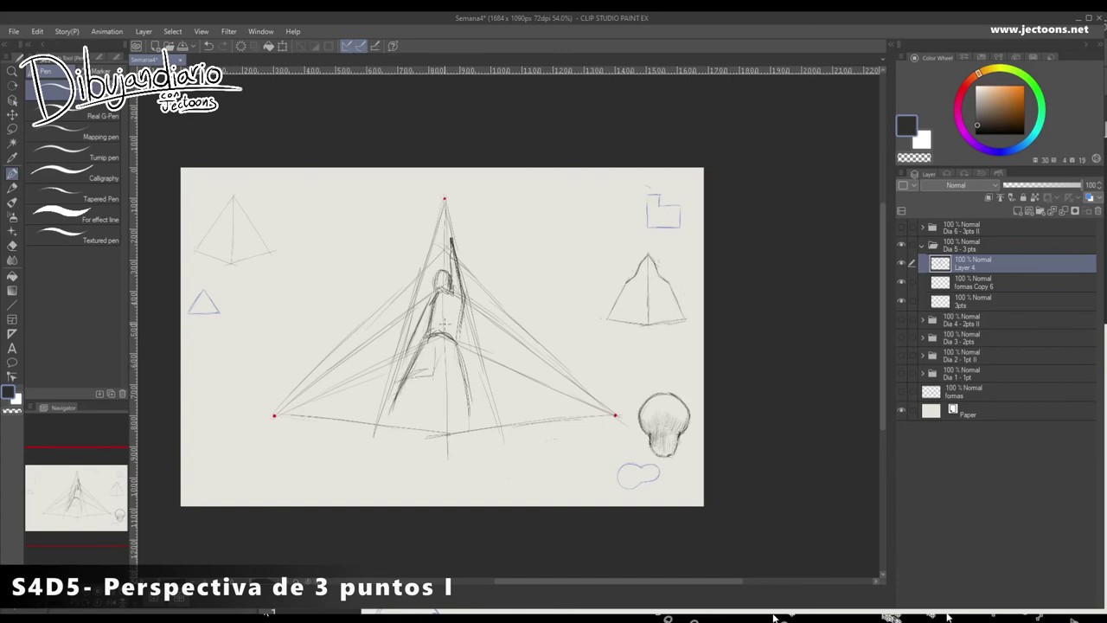
- Sketch the figure's two legs with long strokes from the hips down to the base lines
left_click_drag(454, 313, 452, 302)
mouse_move(433, 367)
left_mouse_down()
mouse_move(413, 420)
mouse_move(424, 416)
left_mouse_up()
mouse_move(443, 365)
left_mouse_down()
mouse_move(432, 431)
mouse_move(422, 429)
left_mouse_up()
left_click_drag(399, 373, 377, 431)
mouse_move(441, 363)
left_mouse_down()
mouse_move(431, 389)
mouse_move(455, 398)
mouse_move(441, 427)
left_mouse_up()
mouse_move(445, 382)
left_mouse_down()
mouse_move(443, 439)
mouse_move(465, 432)
left_mouse_up()
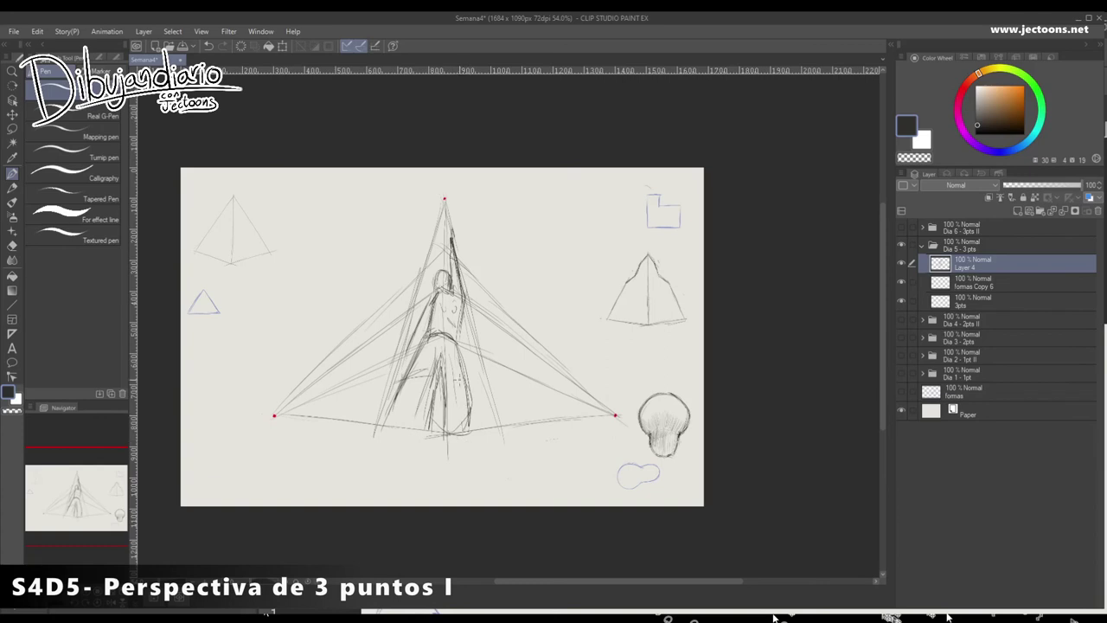
- Sketch the lowered forearm, scribble curly hair on the head and tidy the inside of the torso
mouse_move(408, 348)
left_mouse_down()
mouse_move(396, 358)
mouse_move(400, 384)
left_mouse_up()
mouse_move(443, 274)
left_mouse_down()
mouse_move(446, 286)
mouse_move(430, 282)
mouse_move(431, 292)
mouse_move(447, 272)
left_mouse_up()
mouse_move(447, 310)
left_mouse_down()
mouse_move(455, 320)
mouse_move(456, 305)
mouse_move(455, 322)
left_mouse_up()
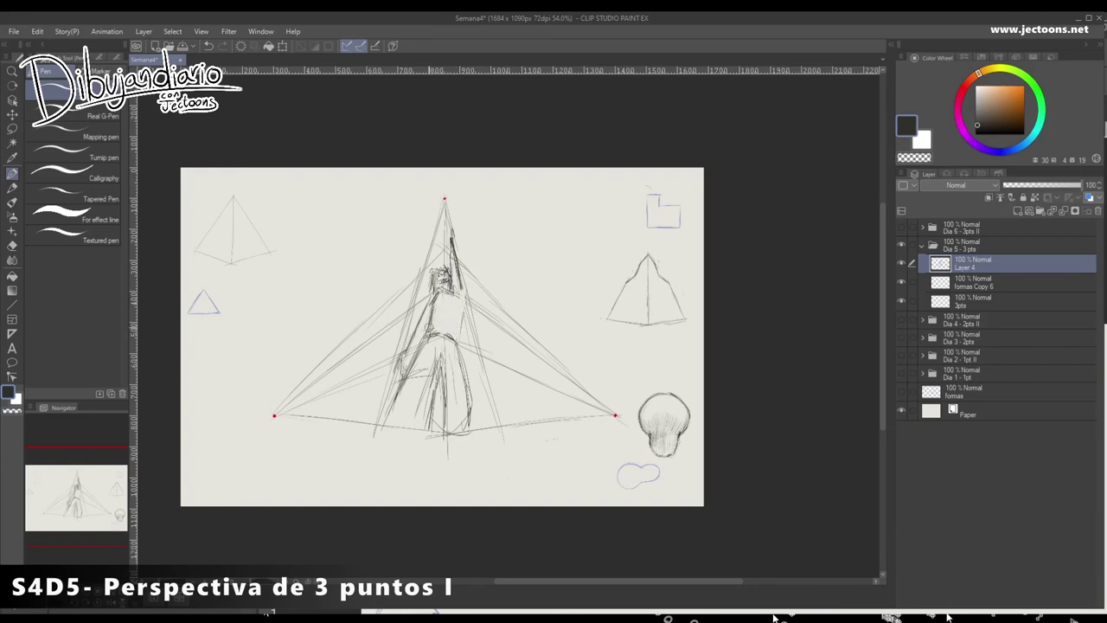
- Add a hand to the raised arm and darken the arms, torso sides and waistband
mouse_move(453, 241)
left_mouse_down()
mouse_move(449, 223)
mouse_move(454, 343)
left_mouse_up()
mouse_move(440, 294)
left_mouse_down()
mouse_move(445, 305)
mouse_move(427, 320)
left_mouse_up()
mouse_move(433, 336)
left_mouse_down()
mouse_move(441, 346)
mouse_move(461, 336)
left_mouse_up()
left_click_drag(433, 284, 438, 283)
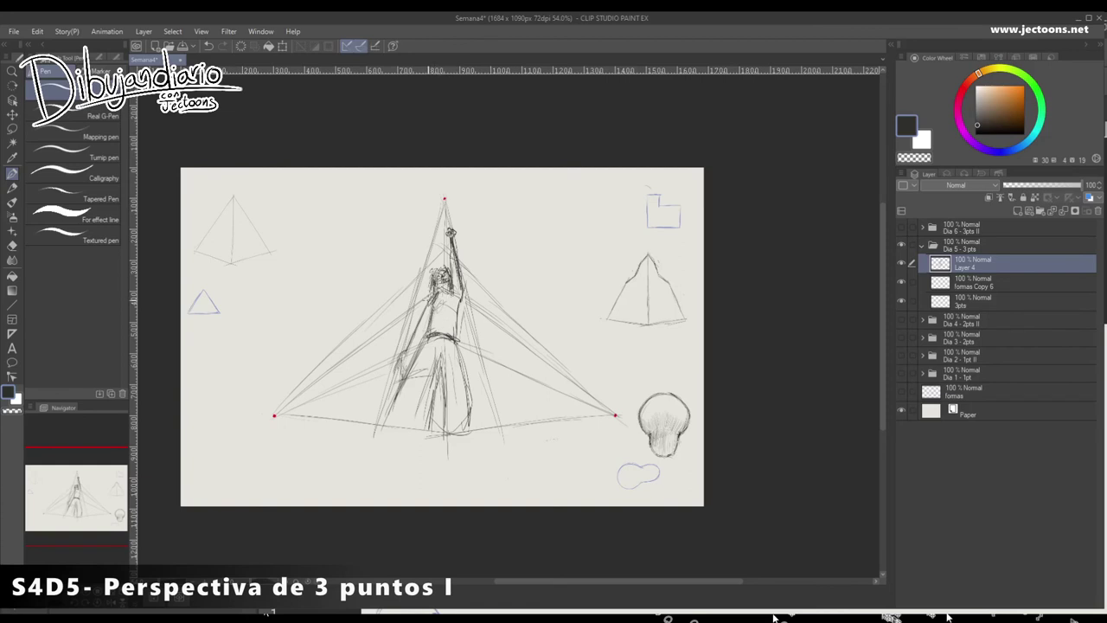
left_click_drag(429, 307, 407, 379)
mouse_move(407, 379)
left_mouse_down()
mouse_move(386, 431)
mouse_move(434, 425)
left_mouse_up()
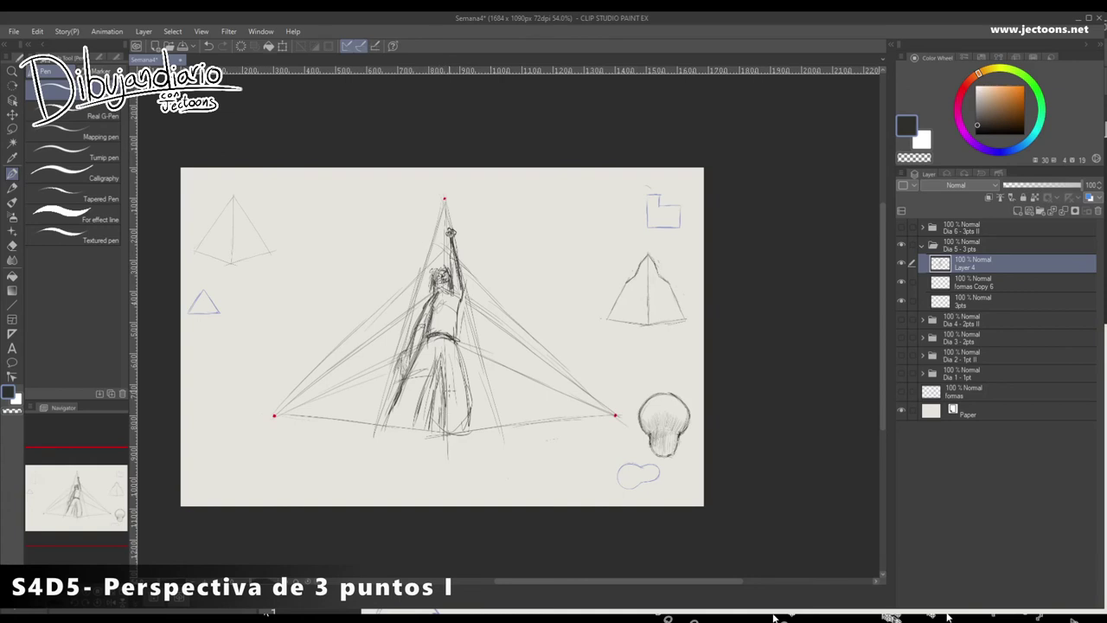
- Erase the rough leg lines below the waistband and redraw the legs as two separate, spread shapes
mouse_move(429, 340)
left_mouse_down()
mouse_move(461, 344)
mouse_move(431, 346)
left_mouse_up()
left_click_drag(432, 342, 437, 355)
mouse_move(456, 360)
left_mouse_down()
mouse_move(437, 367)
mouse_move(430, 413)
mouse_move(443, 427)
mouse_move(467, 374)
mouse_move(472, 420)
mouse_move(432, 400)
mouse_move(466, 400)
left_mouse_up()
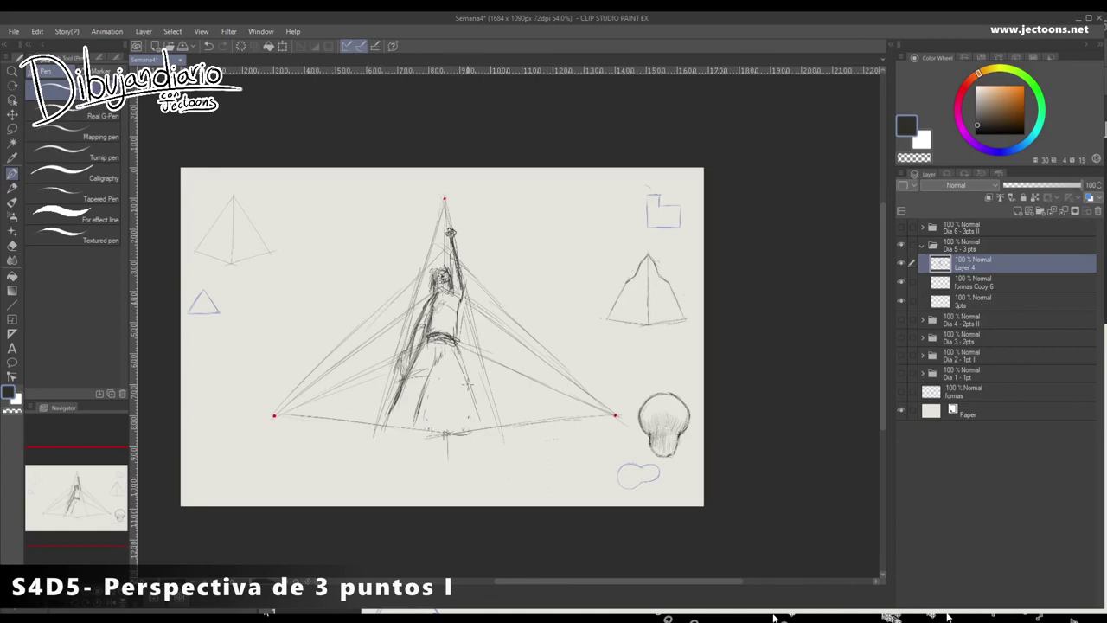
left_click_drag(439, 368, 451, 426)
mouse_move(448, 391)
left_mouse_down()
mouse_move(455, 431)
mouse_move(481, 431)
left_mouse_up()
left_click_drag(441, 358, 419, 413)
left_click_drag(426, 388, 422, 408)
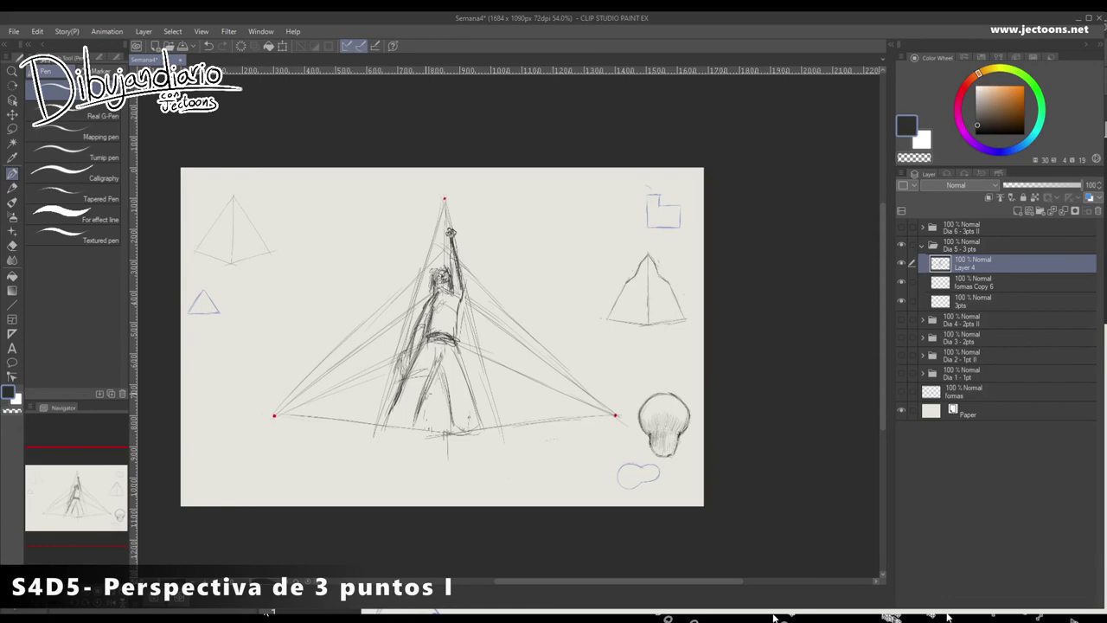
mouse_move(543, 241)
left_mouse_down()
mouse_move(563, 237)
mouse_move(575, 251)
left_mouse_up()
left_click_drag(531, 257, 574, 262)
mouse_move(571, 211)
left_mouse_down()
mouse_move(528, 252)
mouse_move(579, 249)
mouse_move(531, 247)
left_mouse_up()
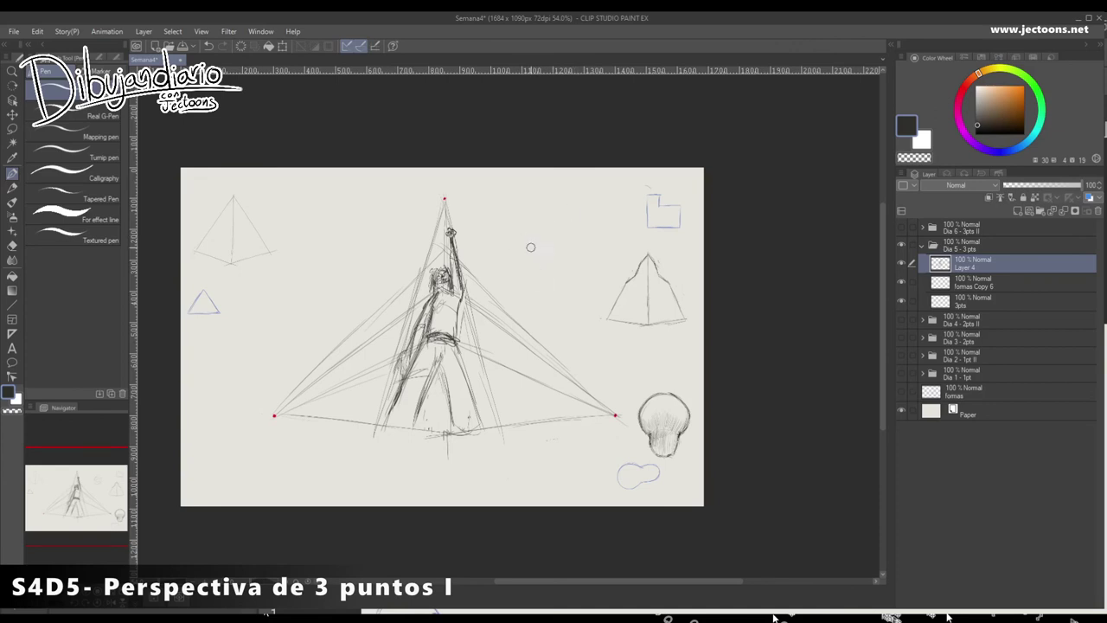